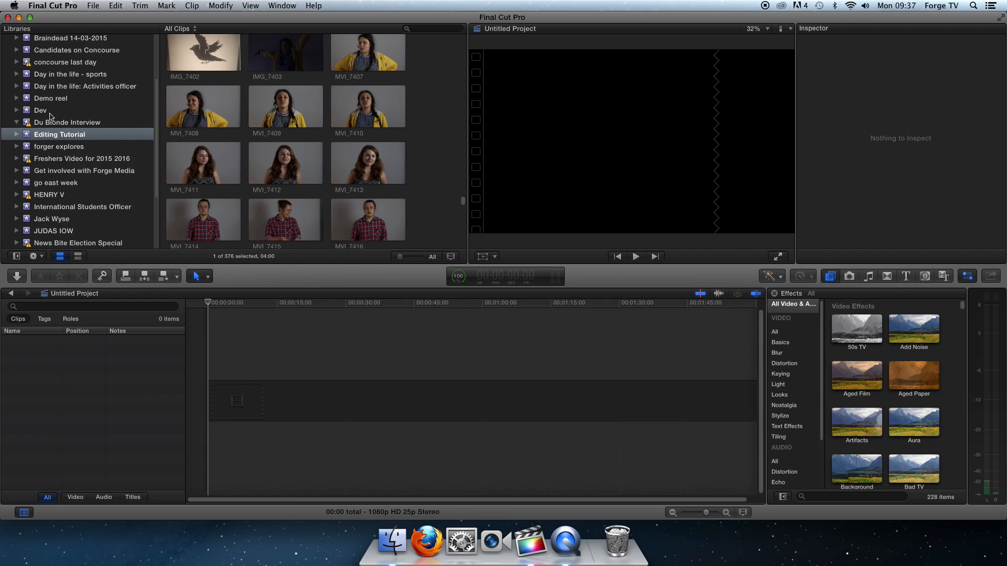
Look through the clips of the Raptivities, Pres, Sheffield Introduces and Sheffield Marrow events in the library
{"action": "scroll", "coordinate": [146, 190], "scroll_direction": "down", "scroll_amount": 5}
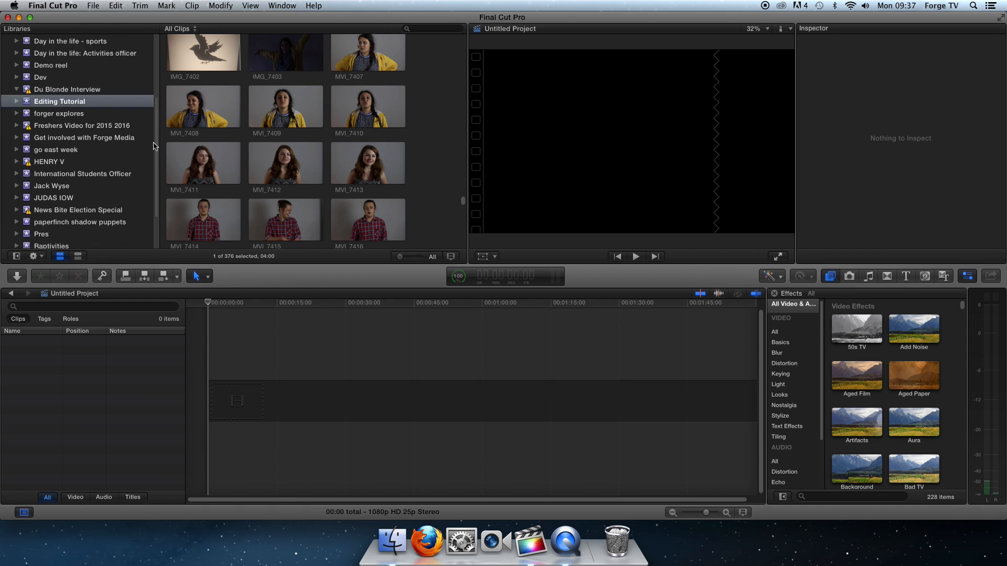
{"action": "left_click", "coordinate": [40, 195]}
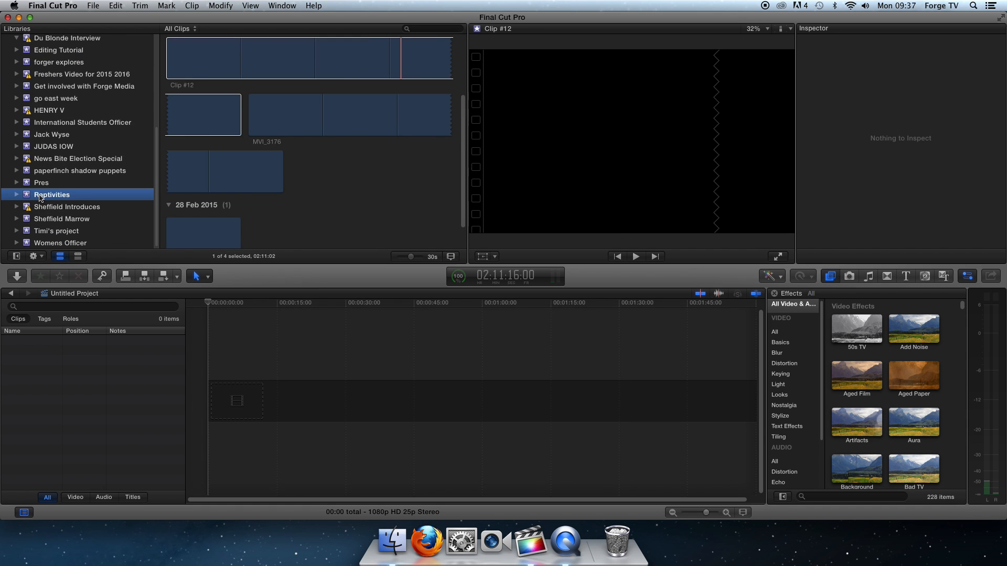
{"action": "left_click", "coordinate": [40, 183]}
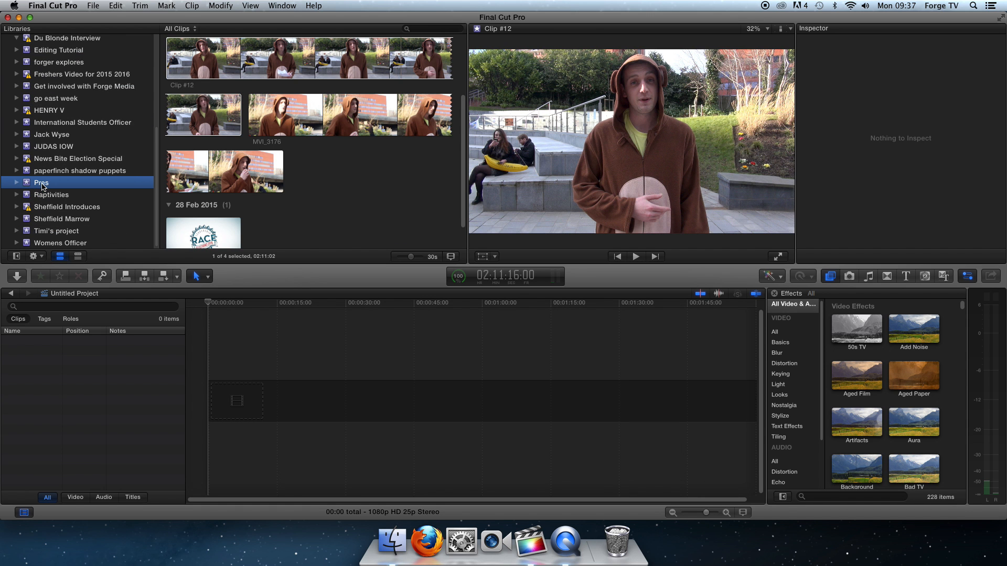
{"action": "left_click", "coordinate": [50, 209]}
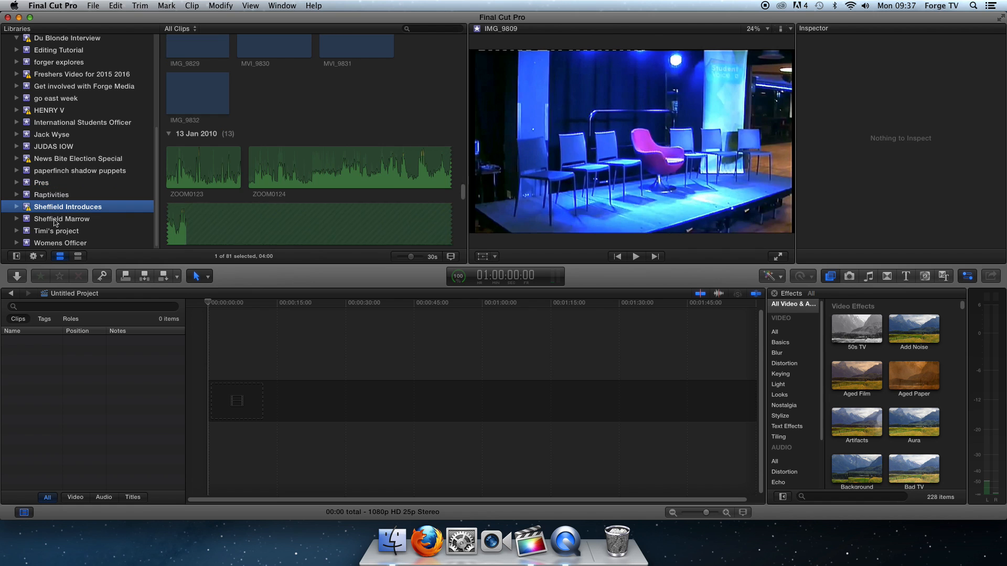
{"action": "left_click", "coordinate": [56, 220]}
{"action": "left_click", "coordinate": [307, 158]}
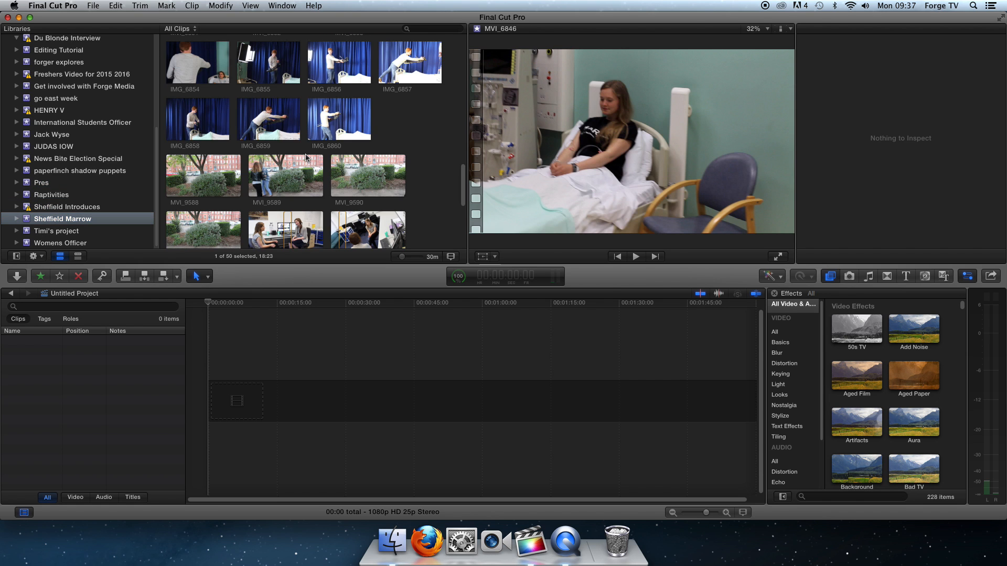
{"action": "left_click_drag", "start_coordinate": [155, 179], "coordinate": [157, 129]}
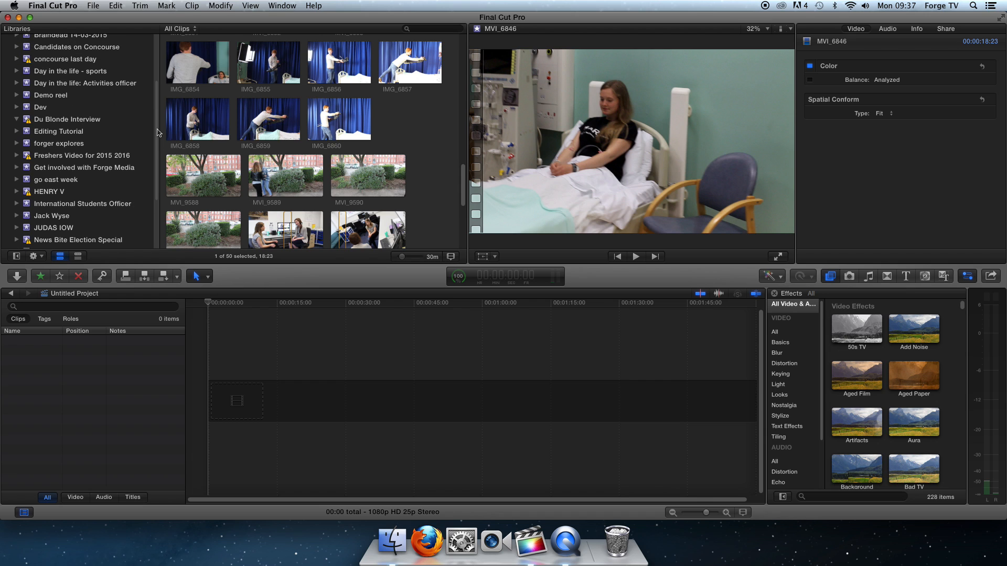
Open the Editing Tutorial event and look through its video and audio clips
{"action": "left_click", "coordinate": [42, 134]}
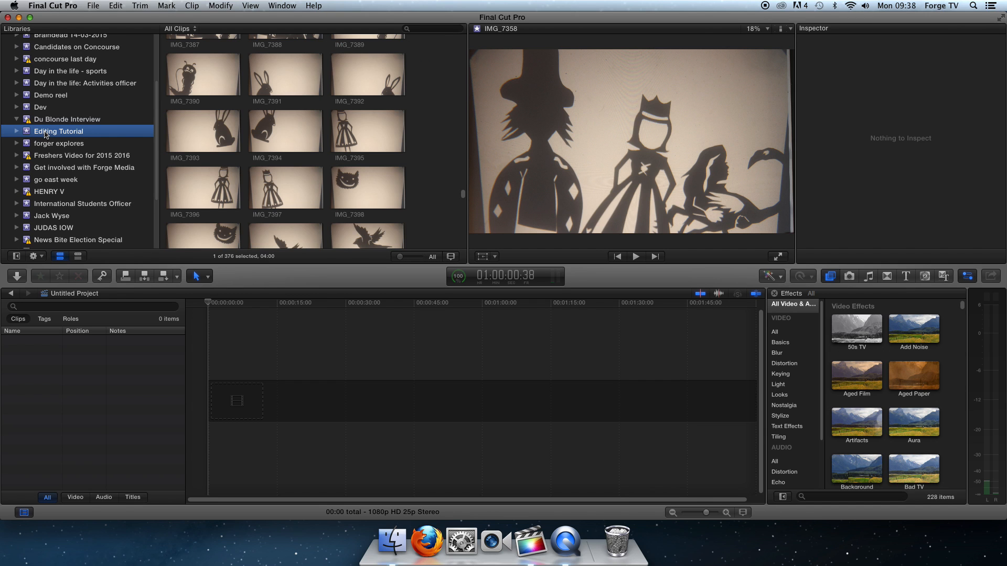
{"action": "left_click_drag", "start_coordinate": [465, 196], "coordinate": [465, 217]}
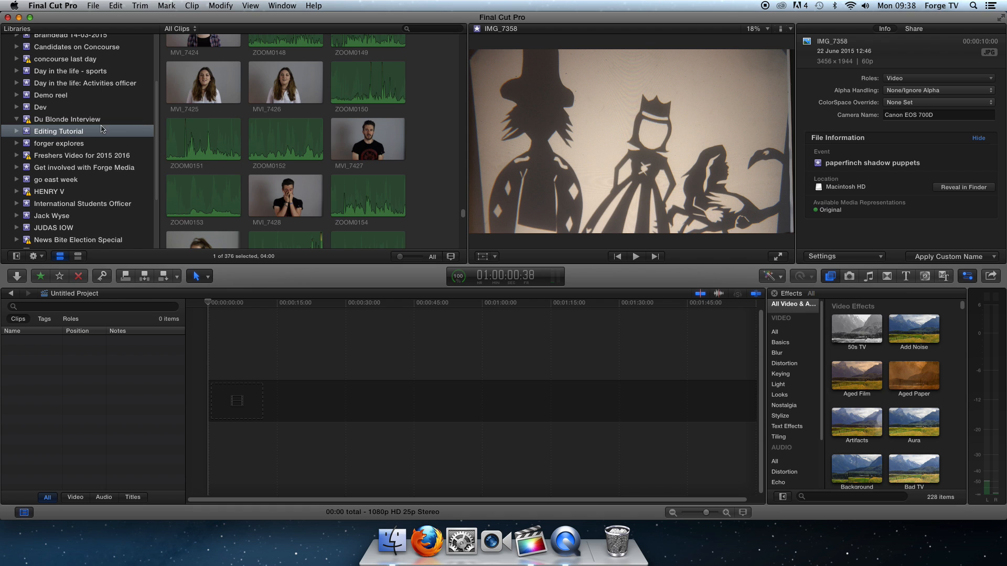
{"action": "mouse_move", "coordinate": [89, 134]}
{"action": "left_mouse_down"}
{"action": "mouse_move", "coordinate": [231, 130]}
{"action": "mouse_move", "coordinate": [102, 133]}
{"action": "left_mouse_up"}
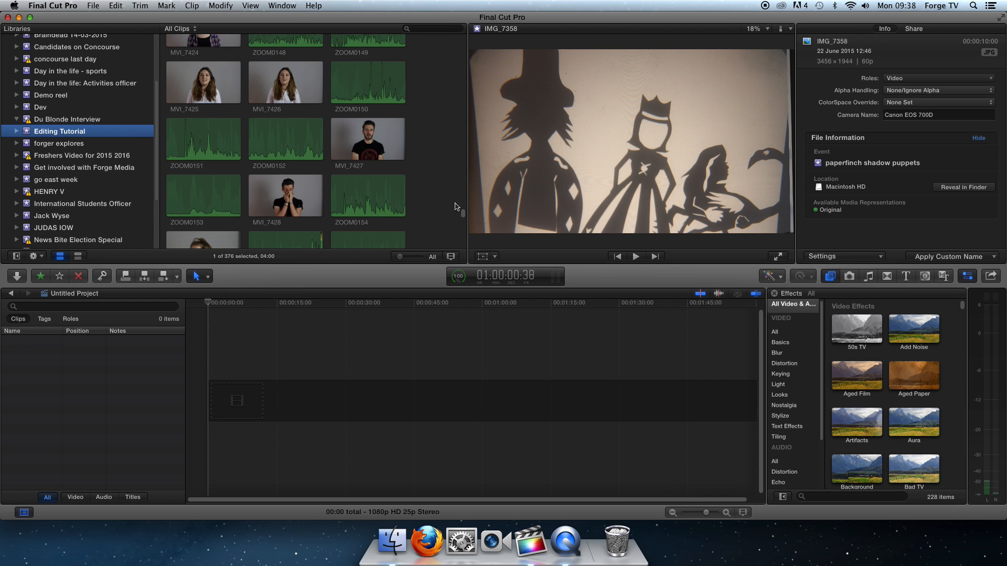
Rename the untitled project in the Editing Tutorial event as Editing Tutorial
{"action": "left_click_drag", "start_coordinate": [463, 215], "coordinate": [448, 79]}
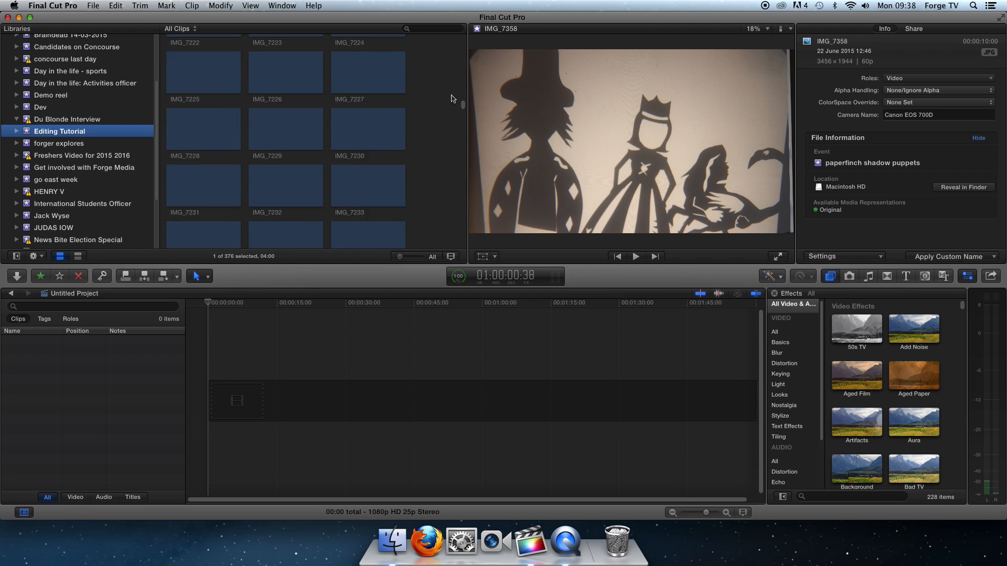
{"action": "scroll", "coordinate": [278, 172], "scroll_direction": "up", "scroll_amount": 5}
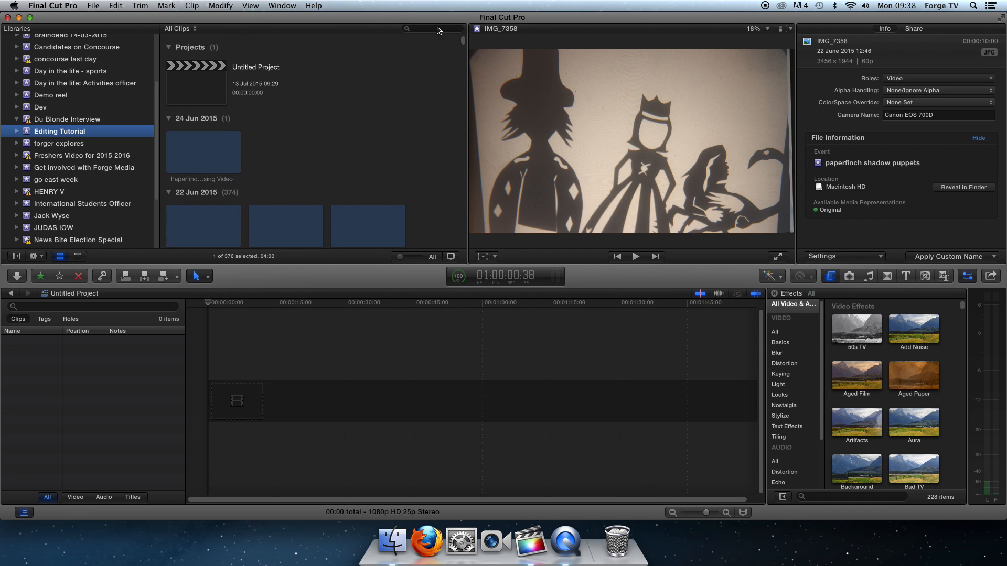
{"action": "left_click", "coordinate": [197, 81]}
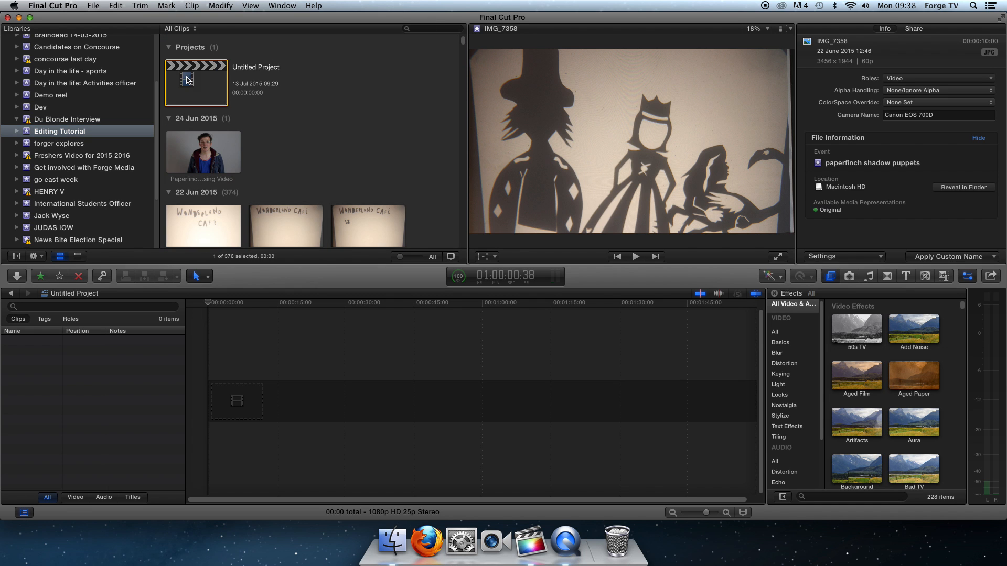
{"action": "left_click", "coordinate": [259, 67]}
{"action": "type", "text": "Editing Tutorial"}
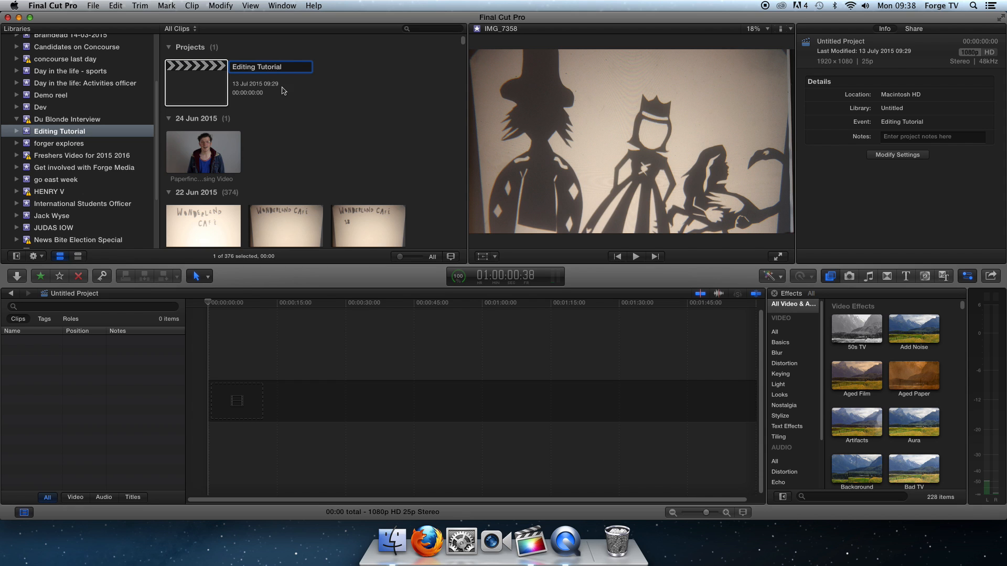
{"action": "left_click", "coordinate": [373, 114]}
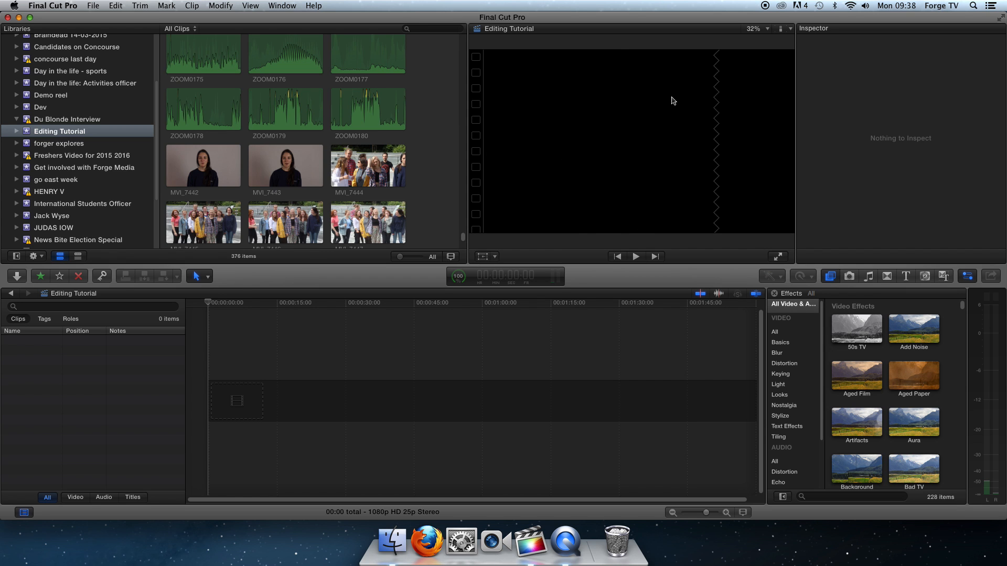
Place the clip MVI_7443 at the start of the empty Editing Tutorial timeline
{"action": "left_click", "coordinate": [363, 175]}
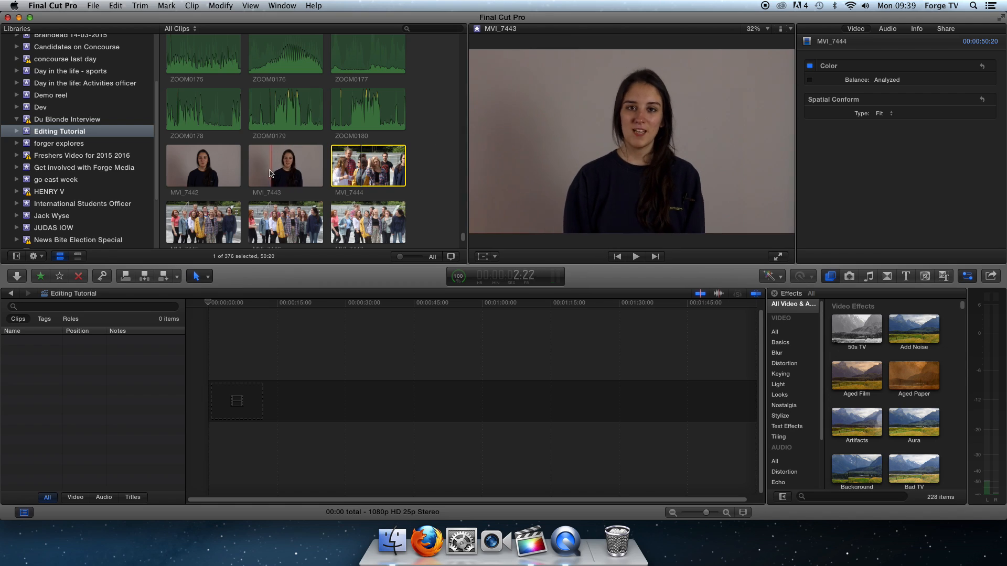
{"action": "left_click", "coordinate": [285, 376]}
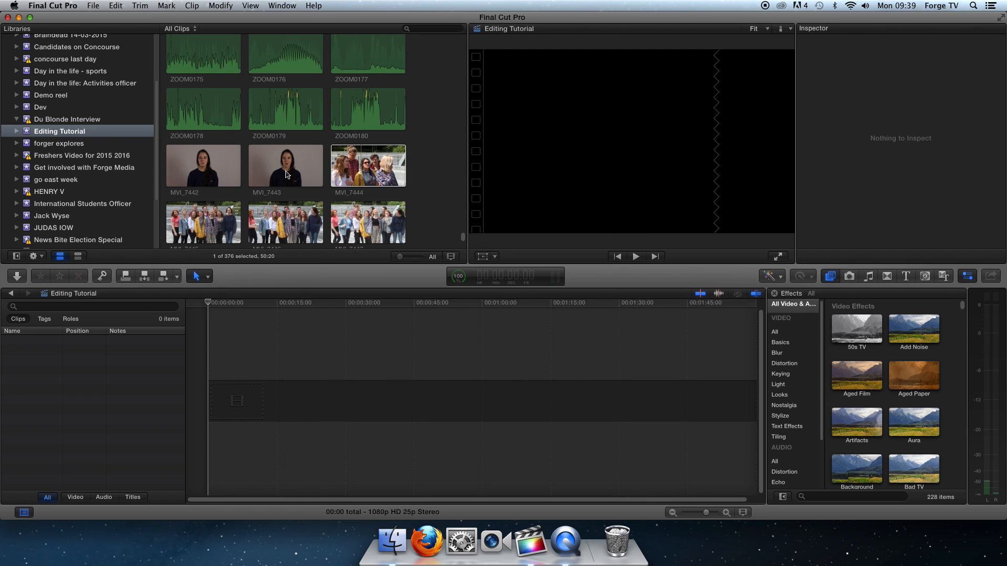
{"action": "left_click", "coordinate": [287, 174]}
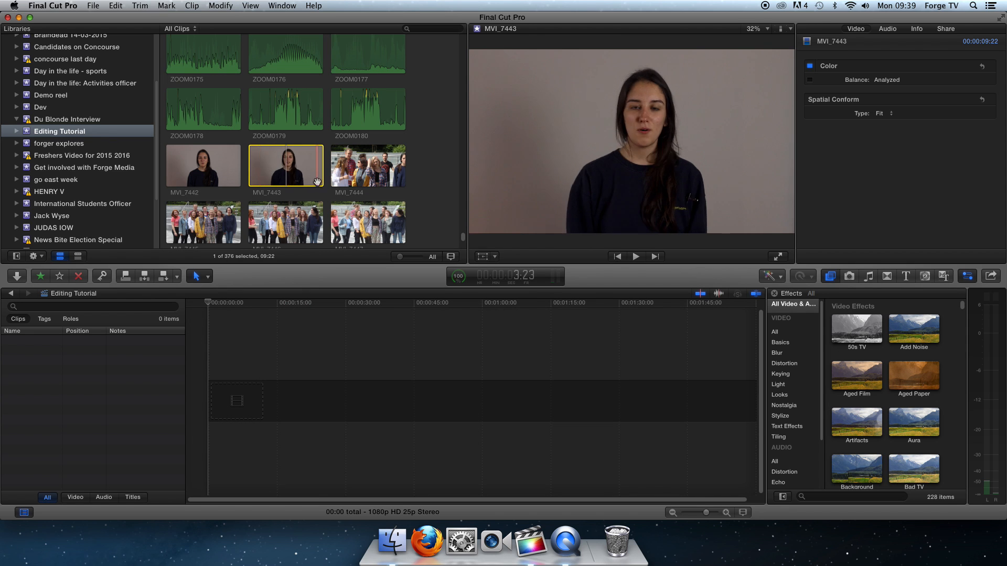
{"action": "left_click", "coordinate": [339, 418]}
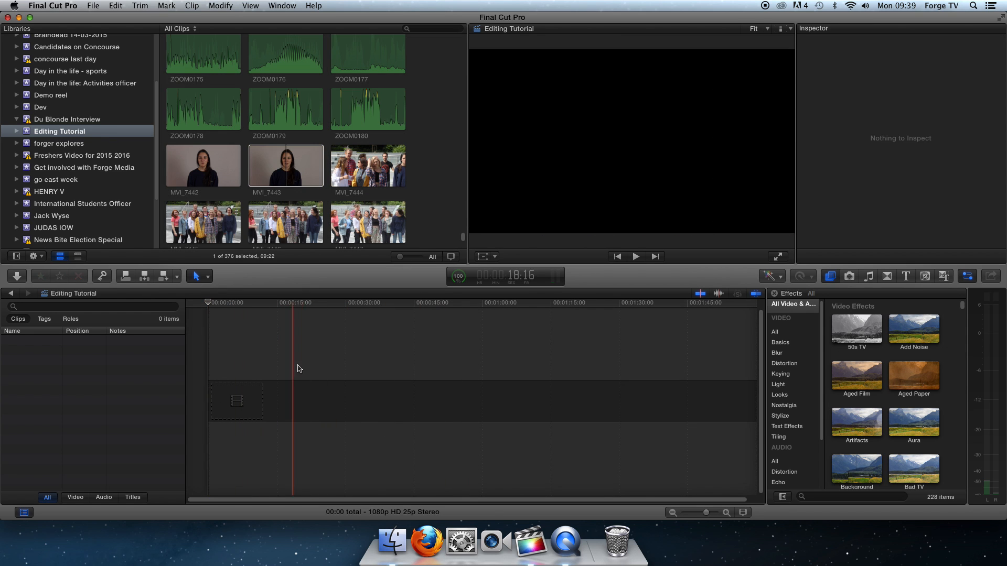
{"action": "left_click", "coordinate": [276, 152]}
{"action": "left_click", "coordinate": [292, 430]}
{"action": "left_click_drag", "start_coordinate": [277, 168], "coordinate": [231, 401]}
{"action": "key", "text": "super+4"}
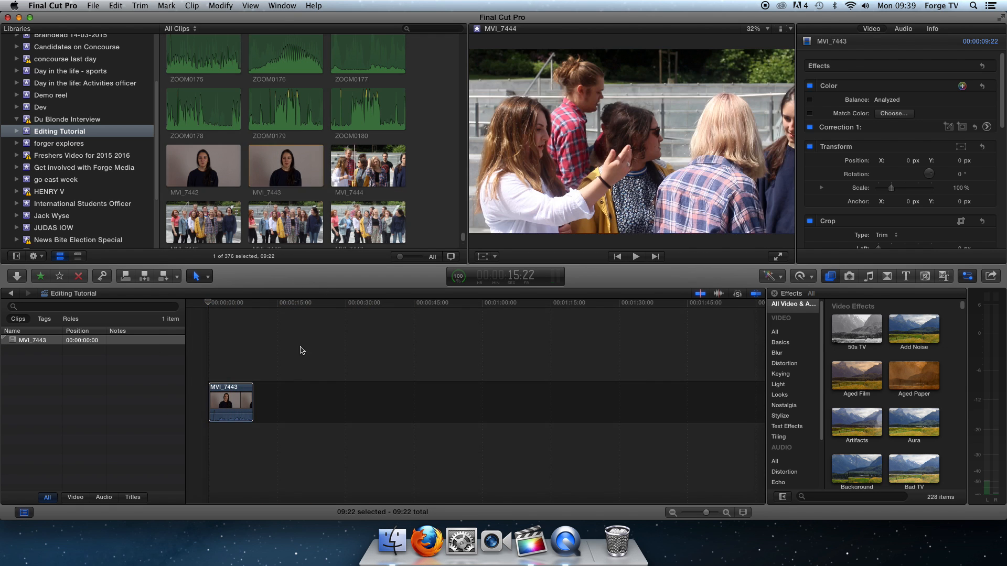
Append the clip MVI_7448 directly after MVI_7443 in the timeline and scrub through the sequence
{"action": "scroll", "coordinate": [312, 157], "scroll_direction": "down", "scroll_amount": 5}
{"action": "left_click", "coordinate": [217, 97]}
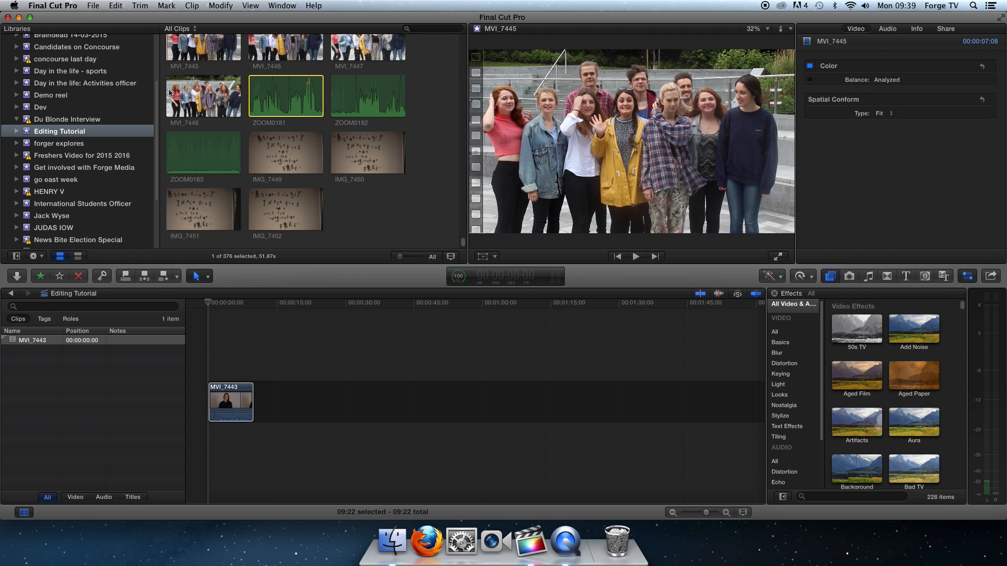
{"action": "left_click_drag", "start_coordinate": [217, 97], "coordinate": [273, 388]}
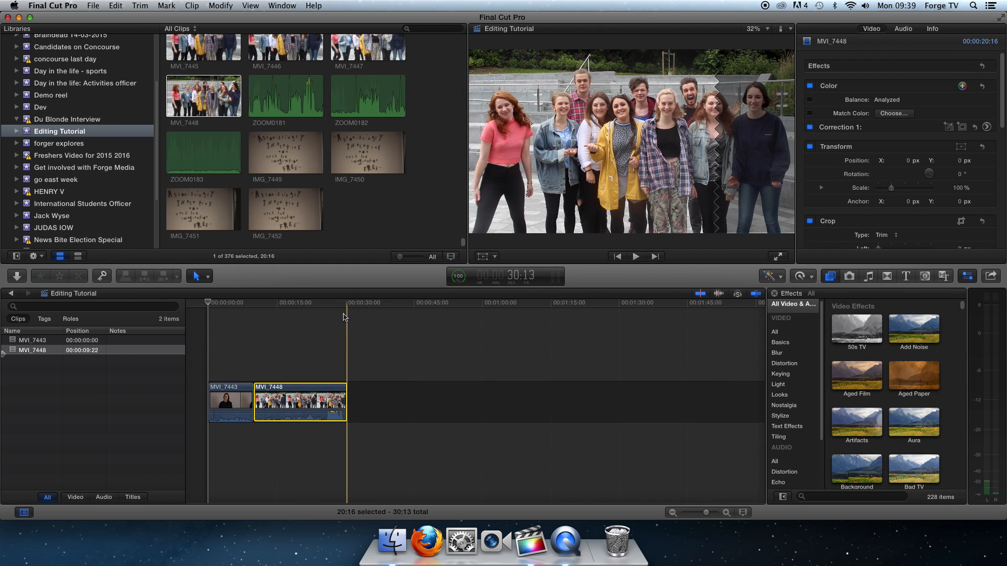
{"action": "left_click_drag", "start_coordinate": [209, 307], "coordinate": [479, 310]}
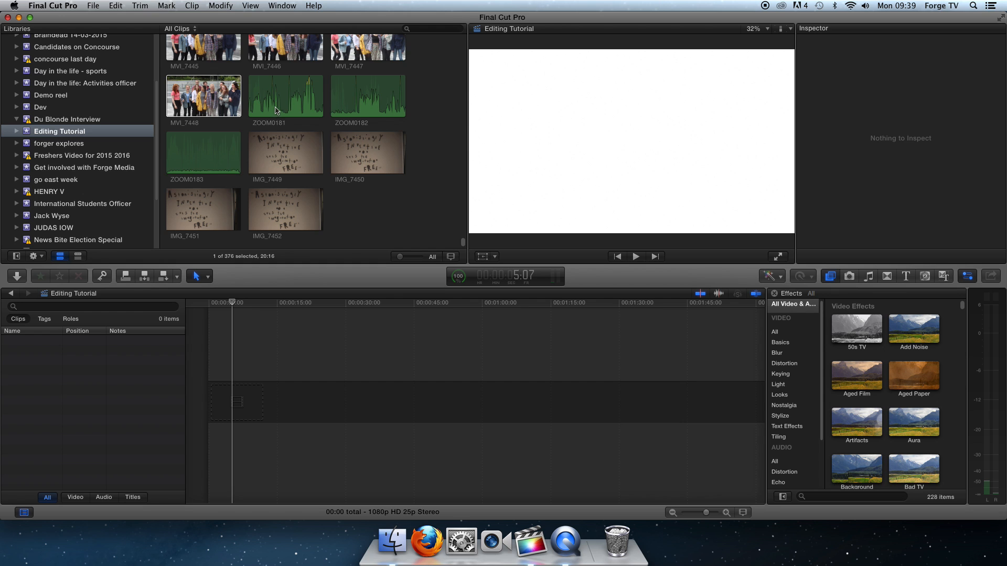
Try to place the audio clip ZOOM0181 first in the empty timeline, dismissing the video properties request
{"action": "left_click_drag", "start_coordinate": [277, 109], "coordinate": [243, 408]}
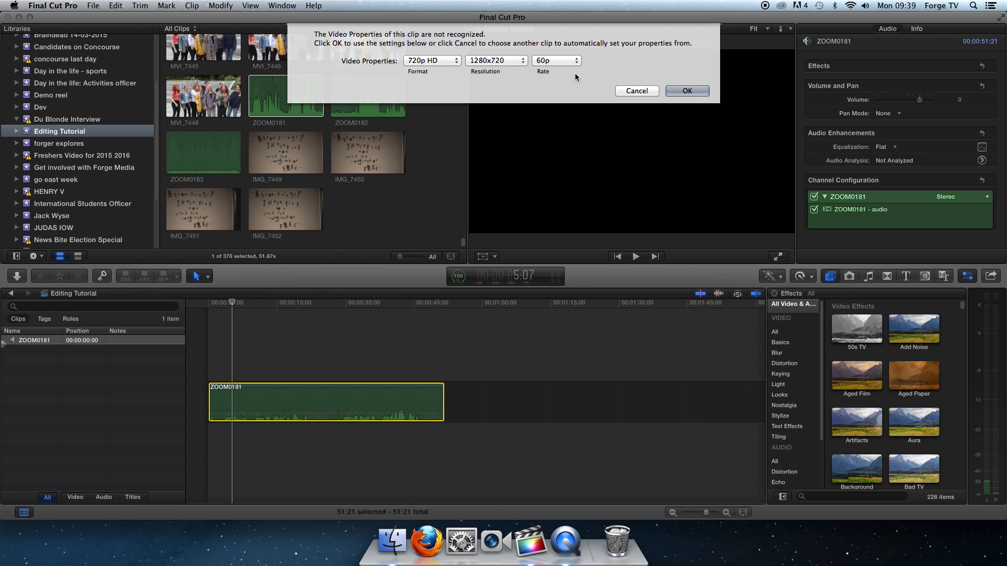
{"action": "left_click", "coordinate": [636, 91]}
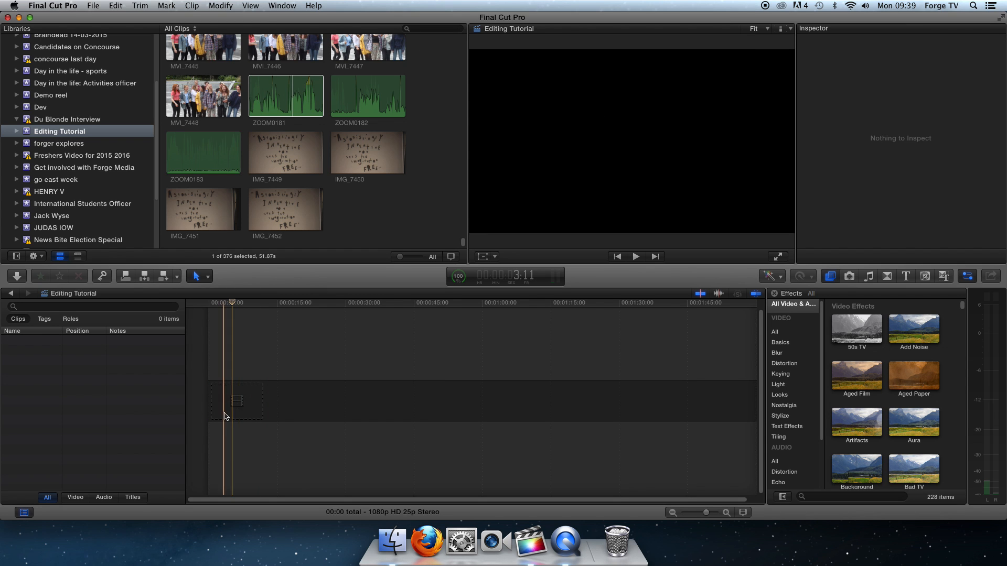
Preview the group clip MVI_7448 to find where the usable part begins
{"action": "left_click", "coordinate": [217, 100]}
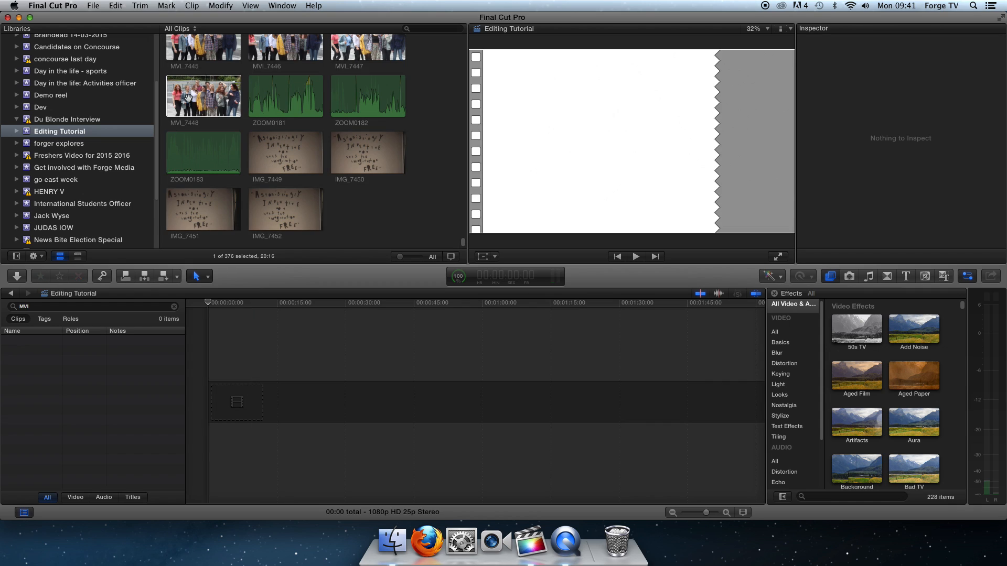
{"action": "left_click", "coordinate": [188, 97]}
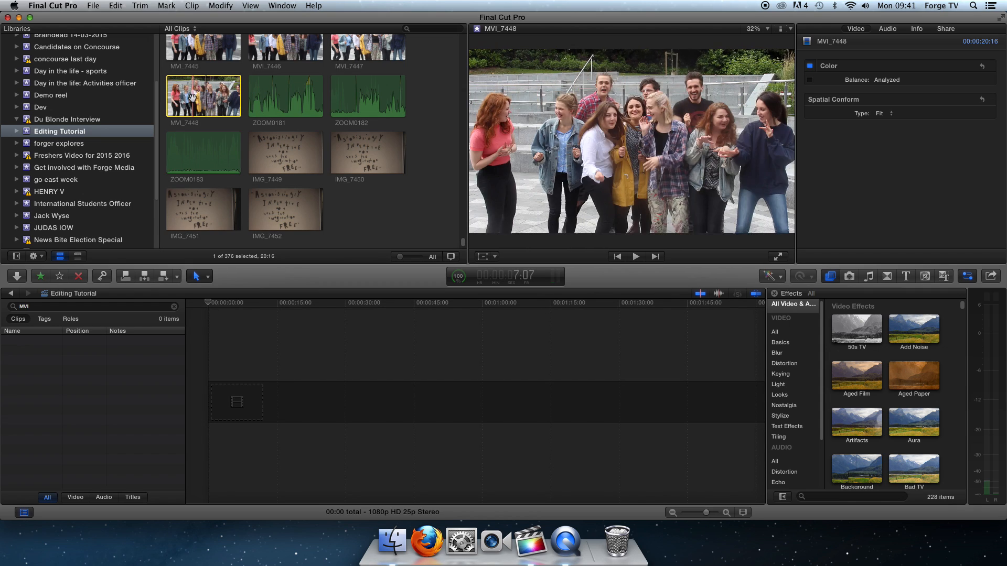
{"action": "key", "text": "space"}
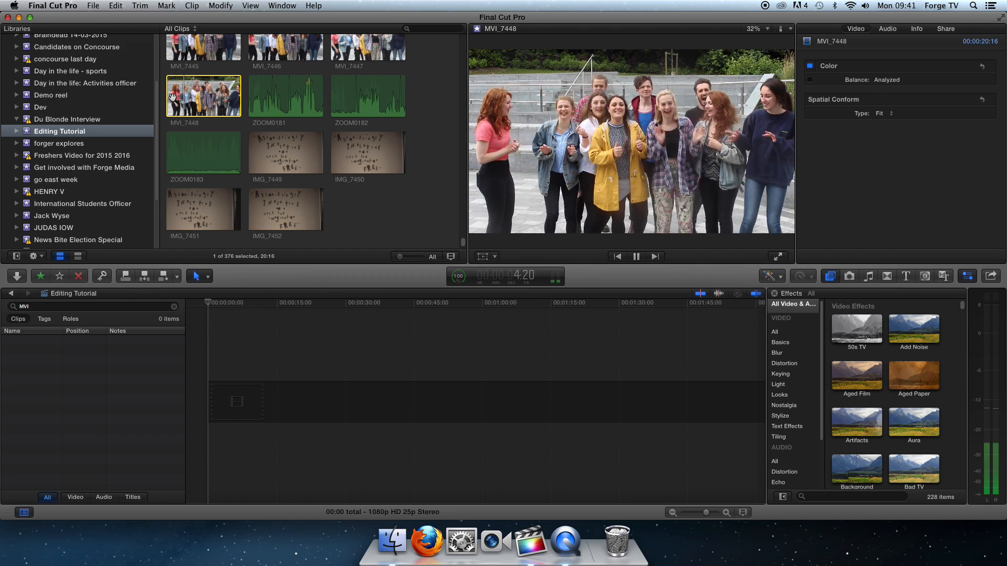
{"action": "key", "text": "space"}
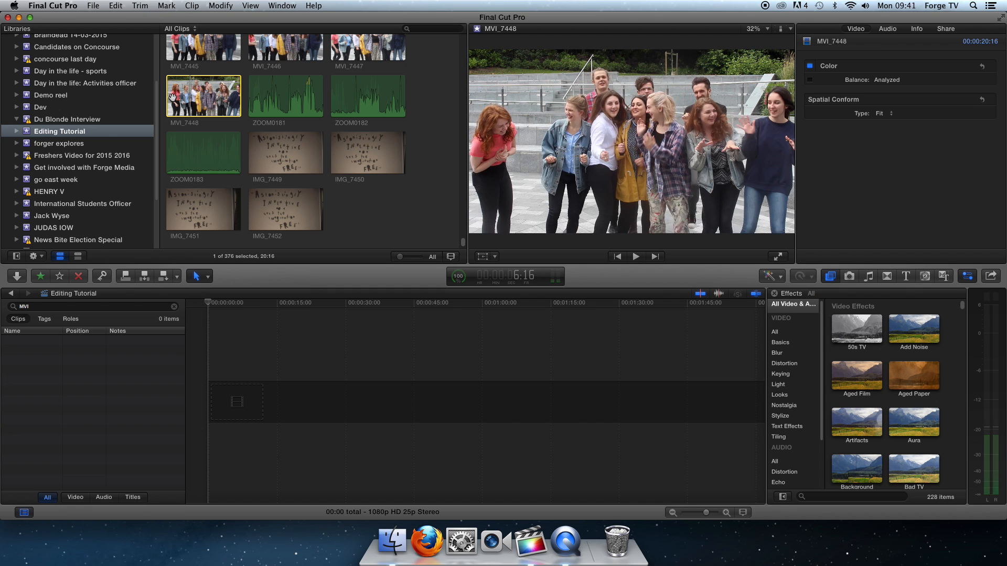
{"action": "key", "text": "space"}
{"action": "key", "text": "space"}
{"action": "key", "text": "Right"}
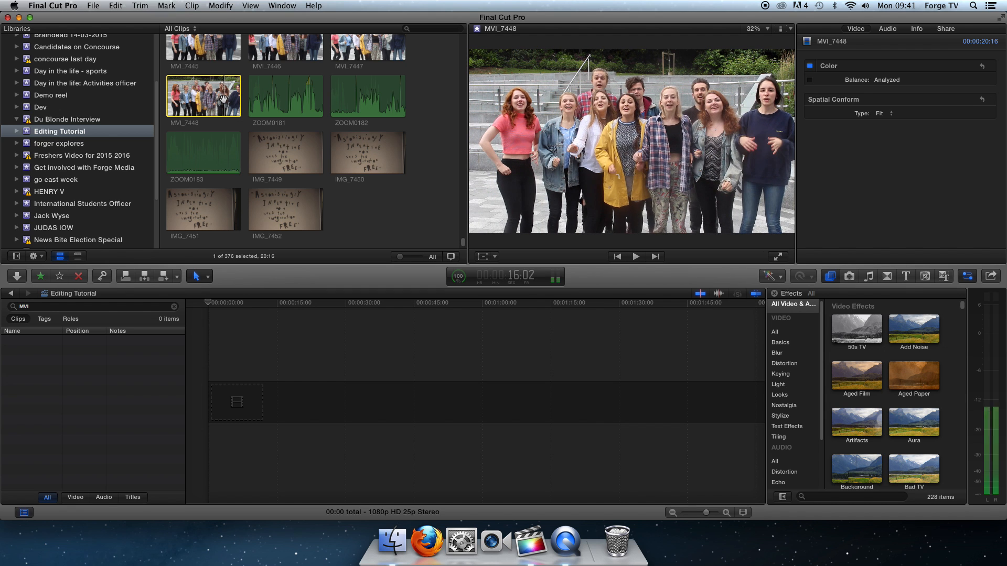
{"action": "key", "text": "space"}
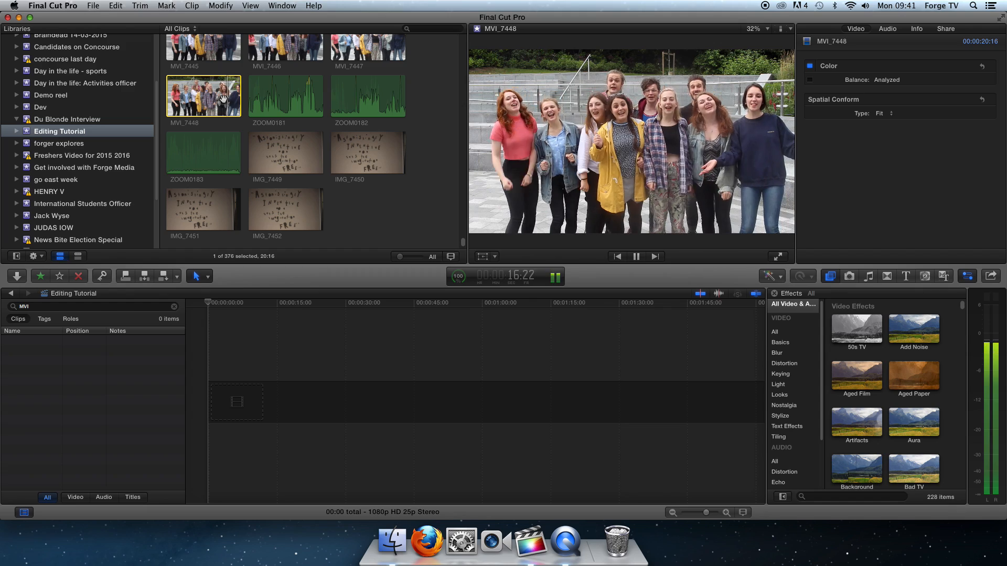
{"action": "key", "text": "space"}
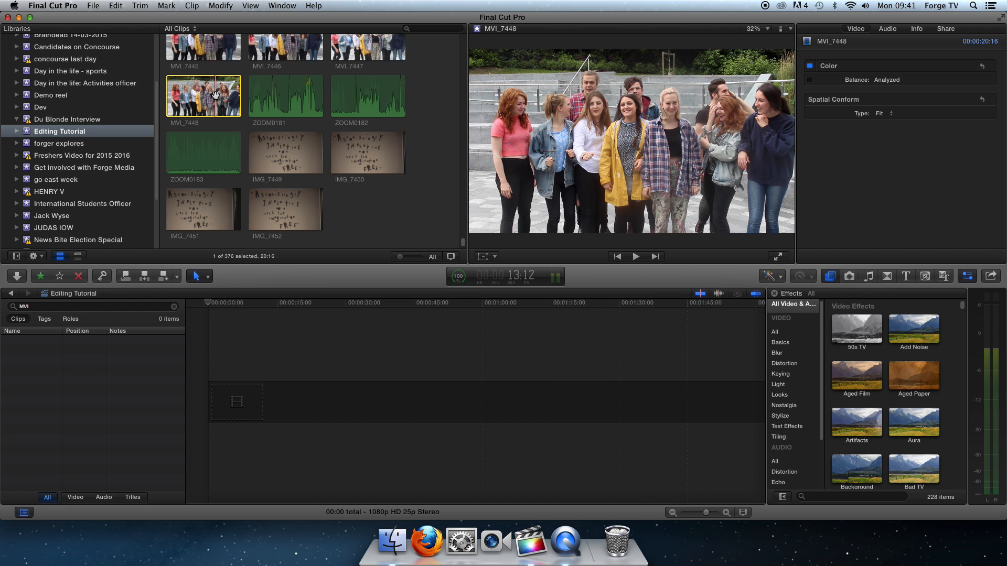
Play MVI_7448 up to 15:17 and mark the clip's in point there
{"action": "key", "text": "space"}
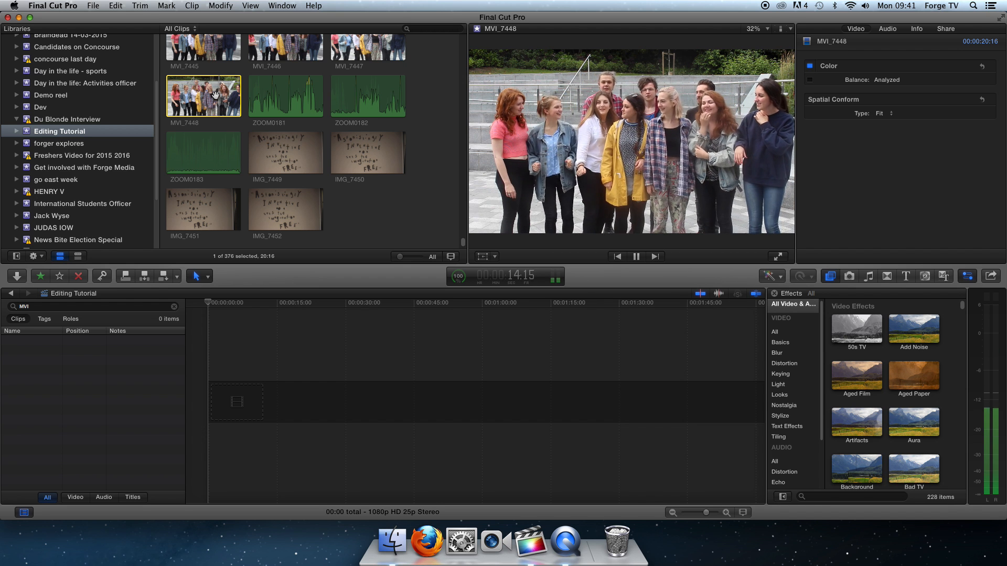
{"action": "key", "text": "space"}
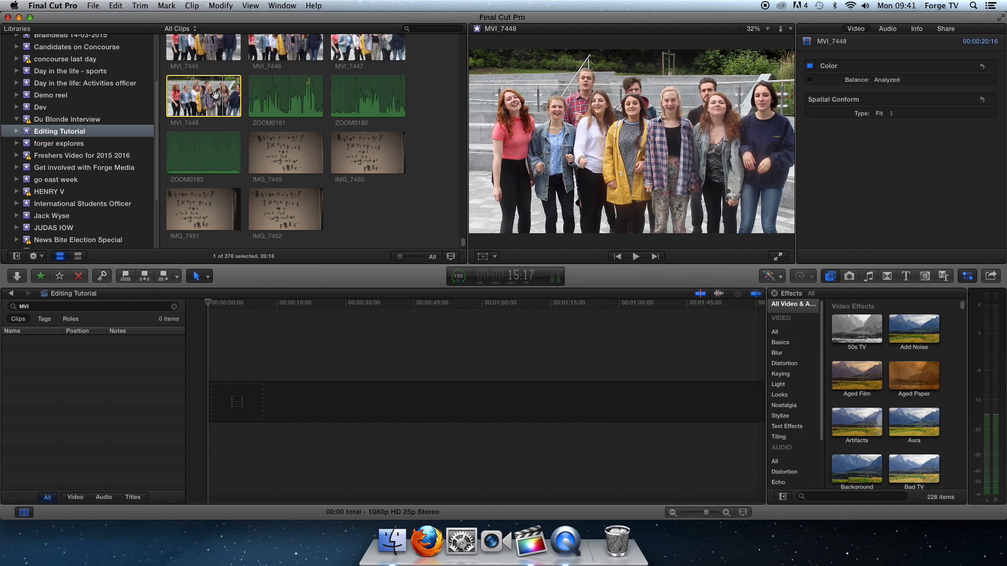
{"action": "key", "text": "i"}
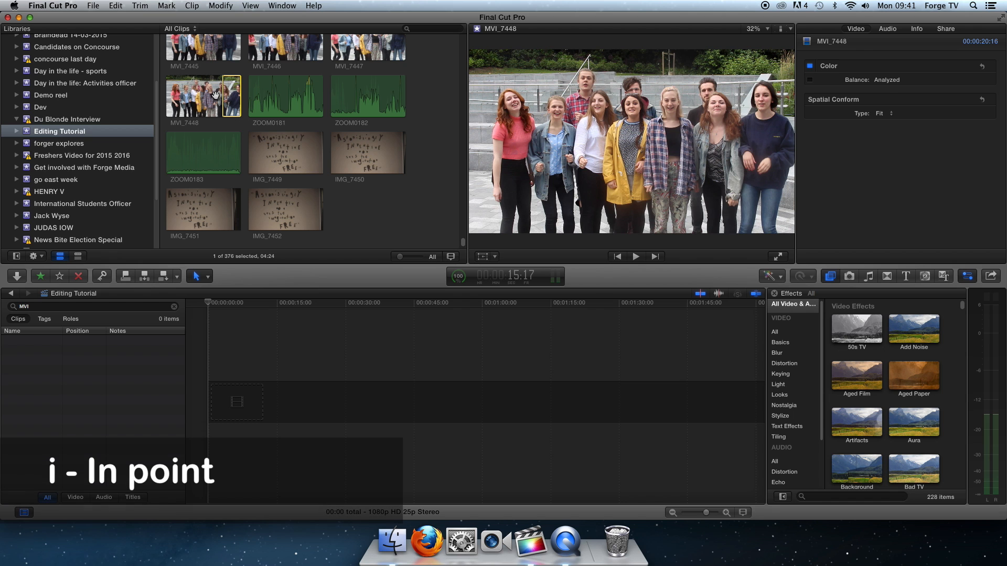
{"action": "key", "text": "space"}
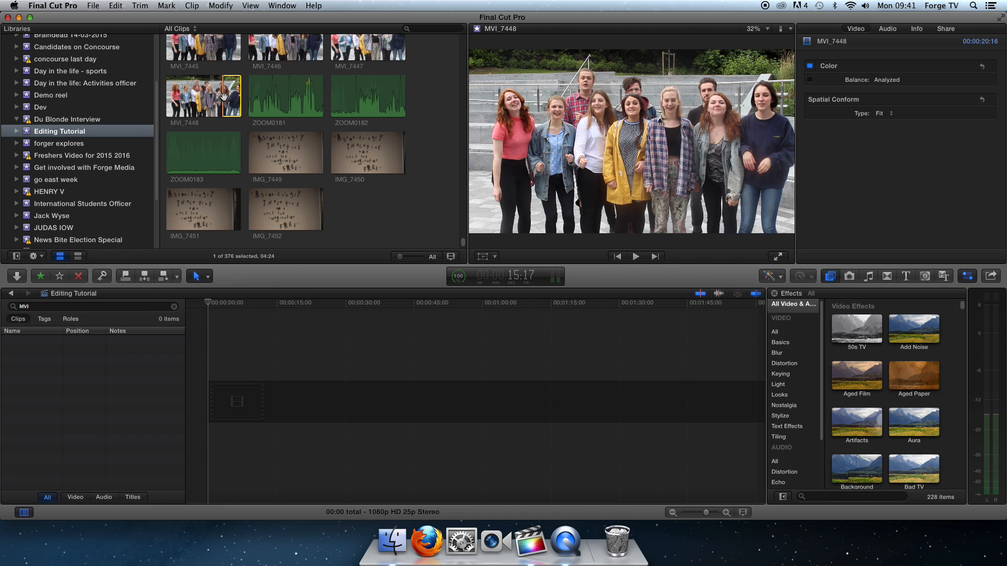
Mark the out point of MVI_7448 at 19:21 and place the selected range at the start of the timeline
{"action": "key", "text": "space"}
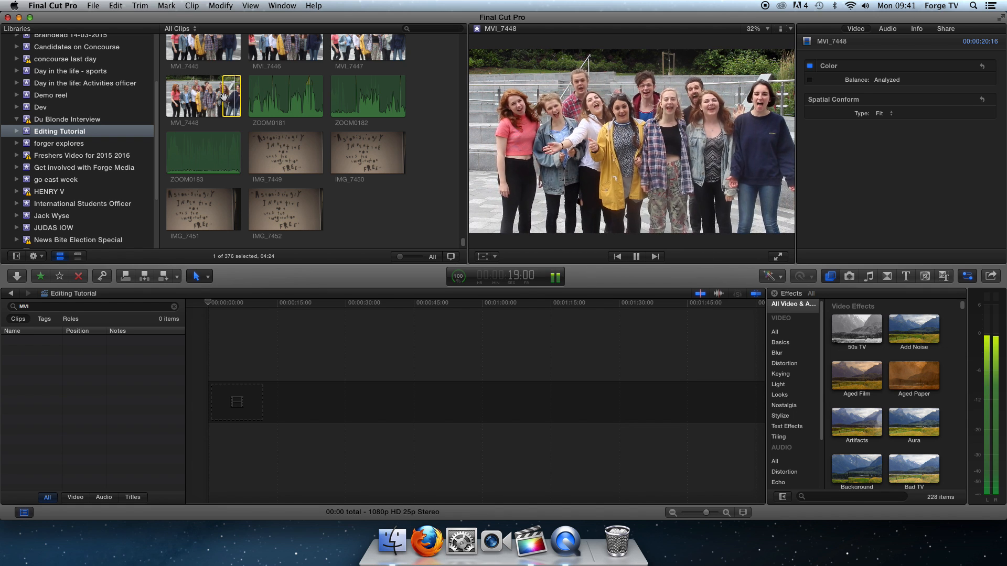
{"action": "key", "text": "space"}
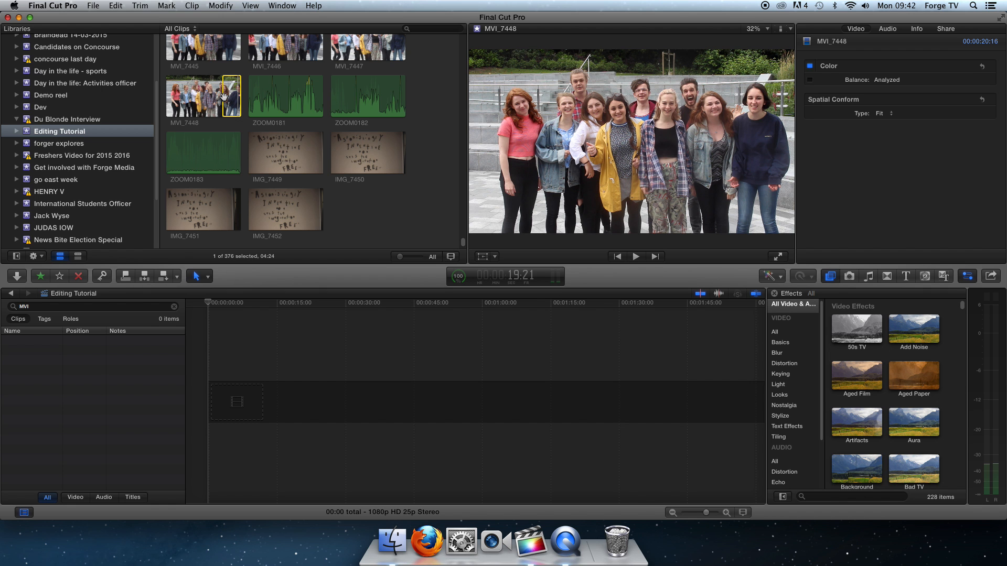
{"action": "key", "text": "o"}
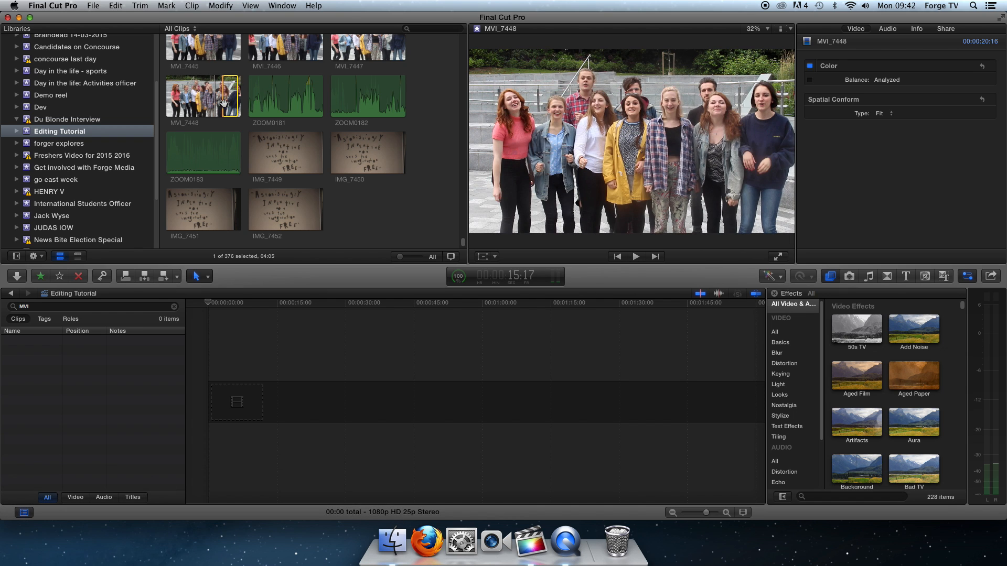
{"action": "key", "text": "space"}
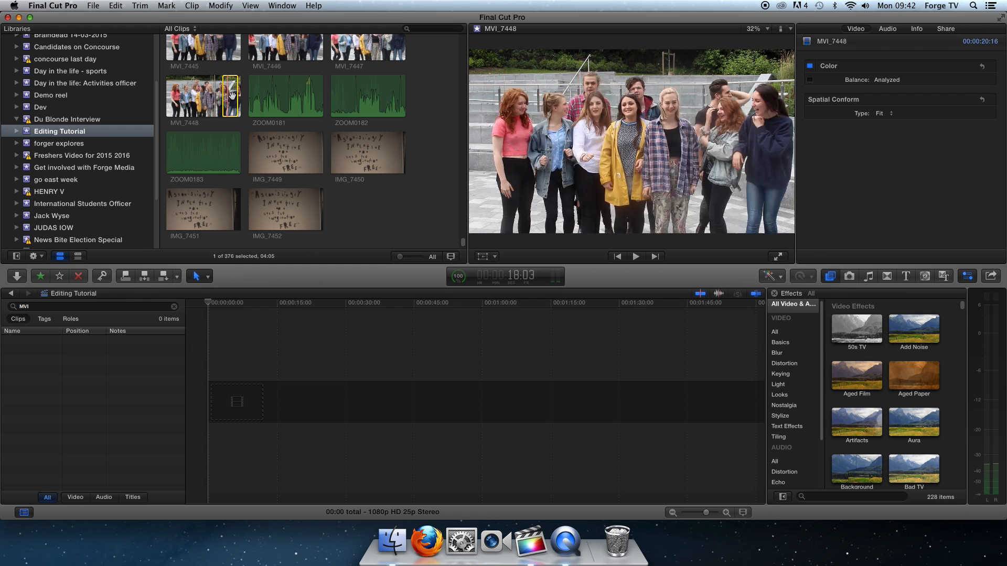
{"action": "left_click_drag", "start_coordinate": [230, 90], "coordinate": [256, 394]}
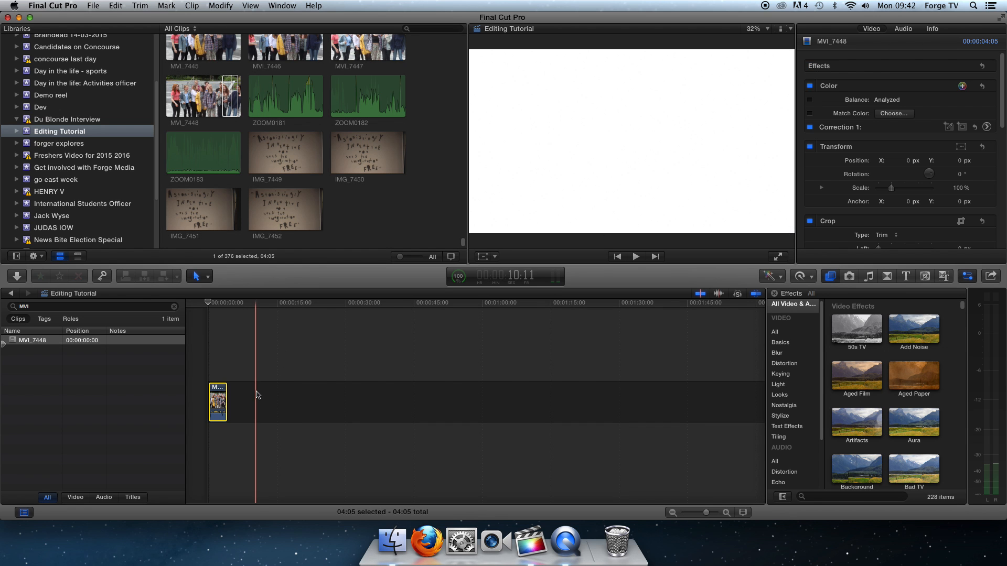
Try the full-length MVI_7448 in the main storyline with its short excerpt stacked above at 15:16, and delete both clips
{"action": "left_click", "coordinate": [226, 98]}
{"action": "left_click_drag", "start_coordinate": [254, 96], "coordinate": [241, 363]}
{"action": "left_click_drag", "start_coordinate": [291, 338], "coordinate": [289, 362]}
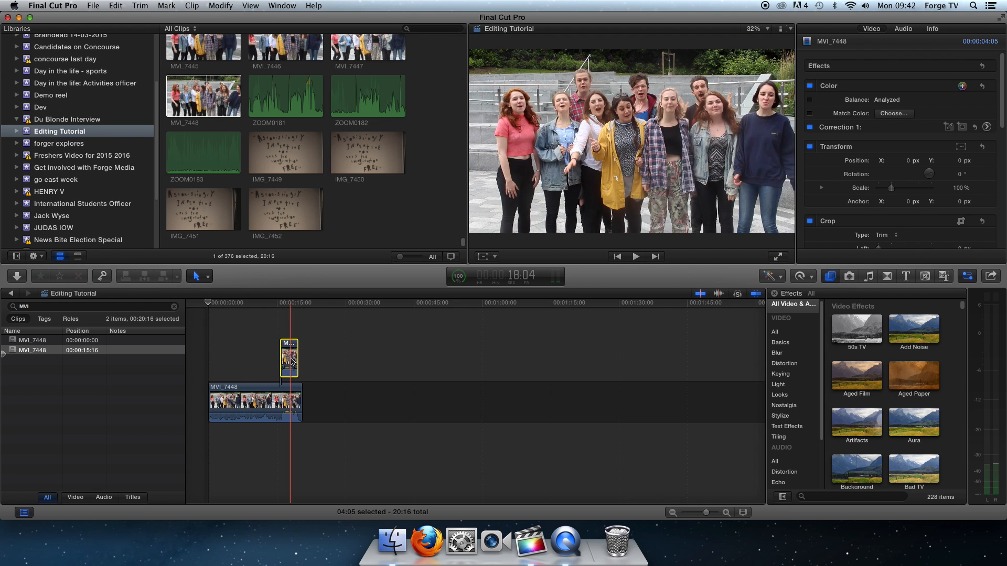
{"action": "left_click", "coordinate": [264, 391]}
{"action": "key", "text": "Delete"}
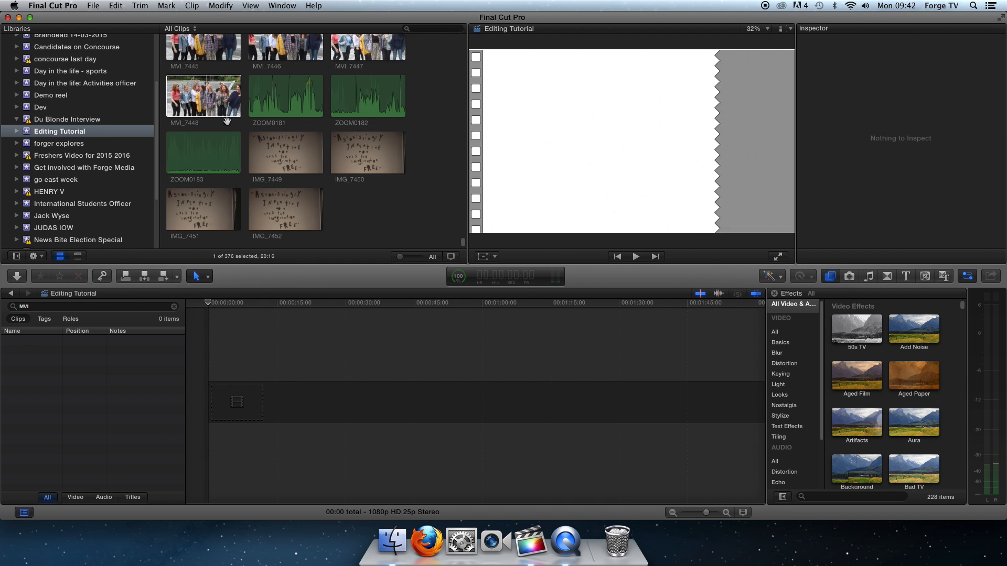
Mark a range 04:18 long near the end of MVI_7448 and append it to the timeline
{"action": "left_click", "coordinate": [228, 104]}
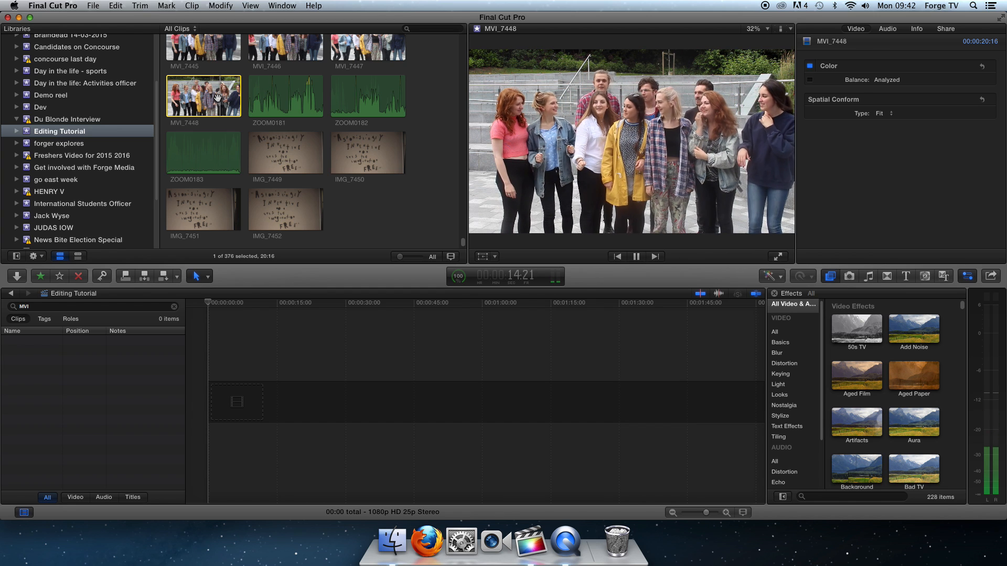
{"action": "key", "text": "space"}
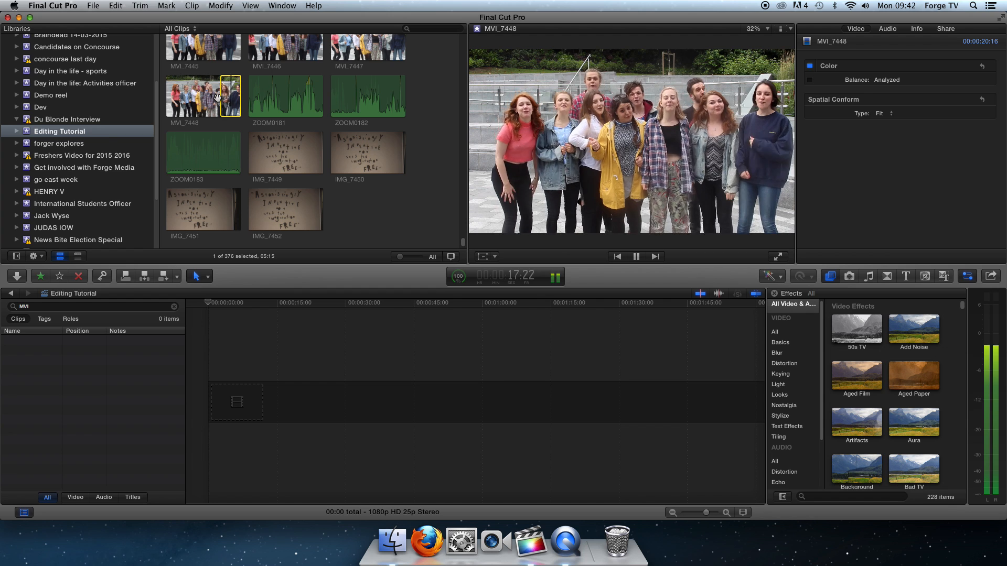
{"action": "key", "text": "space"}
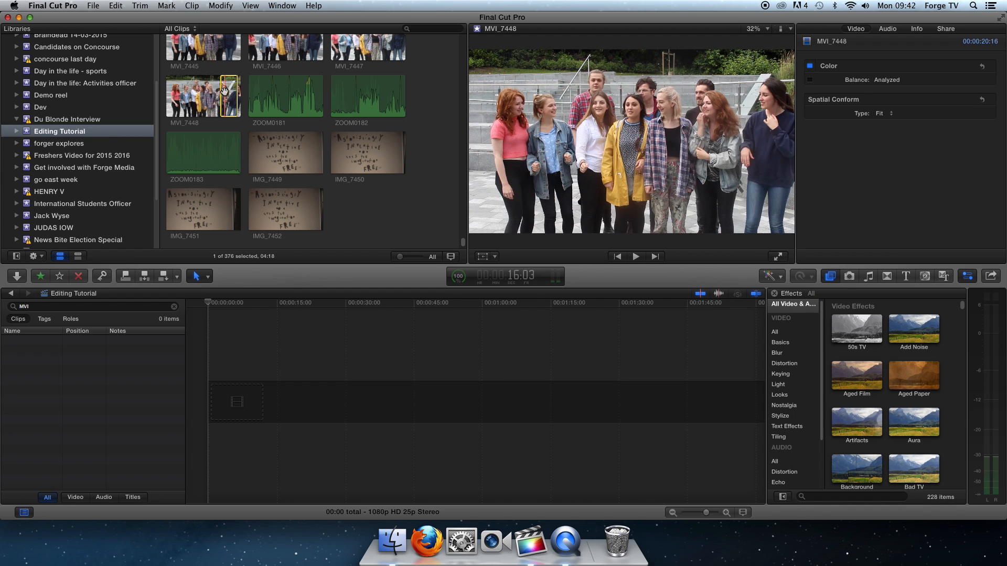
{"action": "left_click", "coordinate": [227, 341]}
{"action": "left_click", "coordinate": [235, 100]}
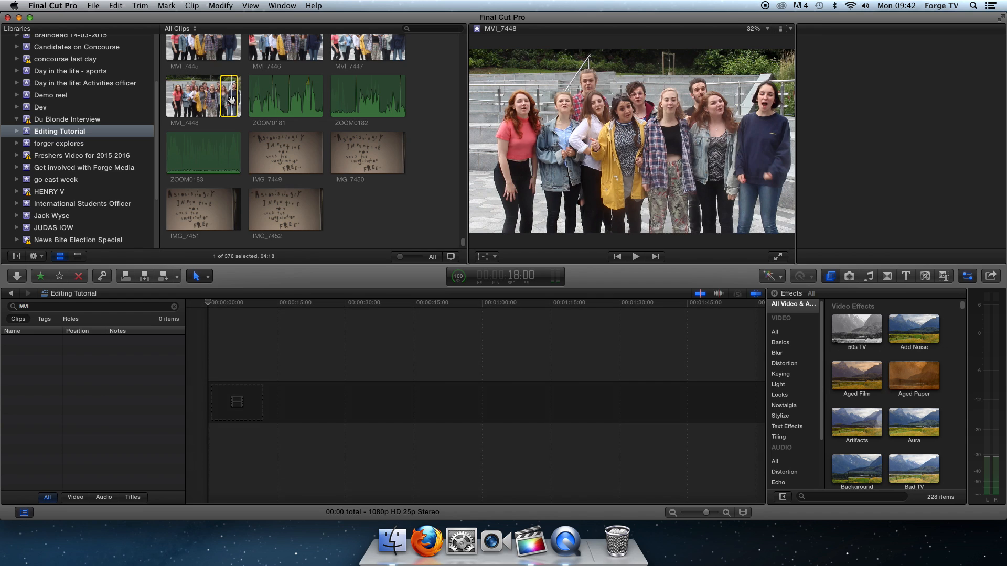
{"action": "key", "text": "e"}
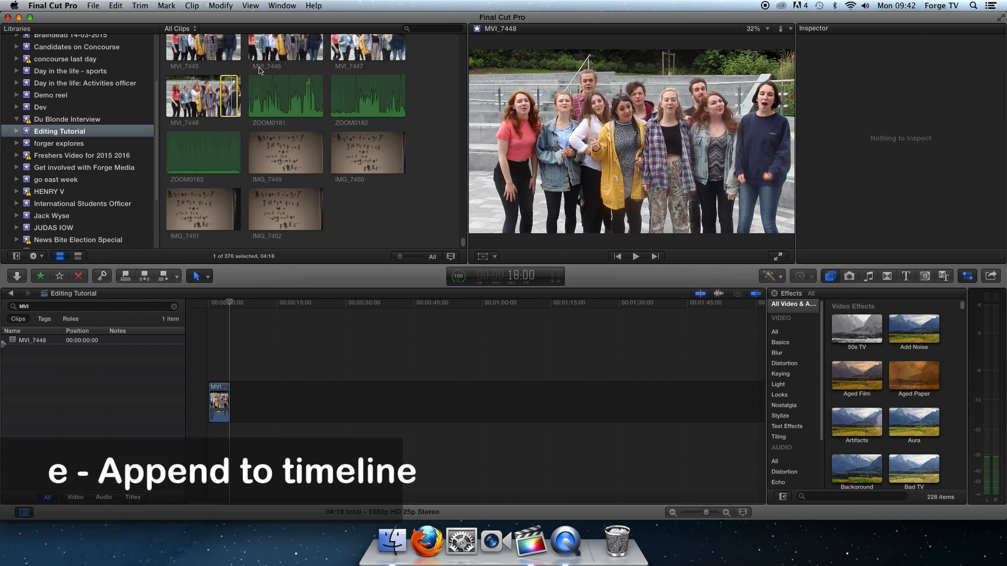
Append MVI_7446 and MVI_7447 after the first timeline clip, and delete both again
{"action": "scroll", "coordinate": [262, 66], "scroll_direction": "up", "scroll_amount": 2}
{"action": "left_click", "coordinate": [268, 60]}
{"action": "key", "text": "e"}
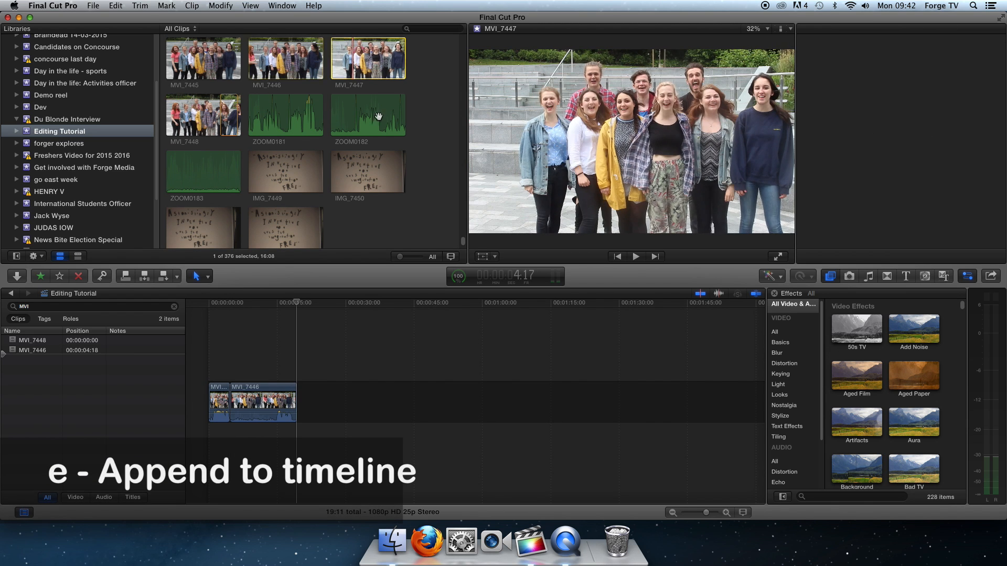
{"action": "left_click", "coordinate": [355, 61]}
{"action": "key", "text": "e"}
{"action": "left_click_drag", "start_coordinate": [343, 352], "coordinate": [231, 427]}
{"action": "key", "text": "Delete"}
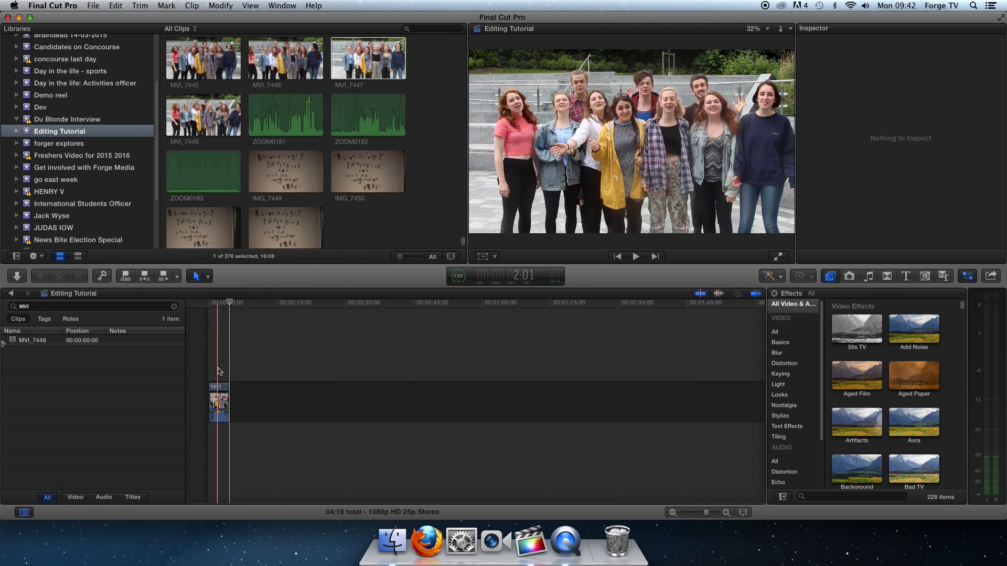
Play the MVI_7448 excerpt from the beginning of the timeline to check where the action starts
{"action": "left_click", "coordinate": [207, 307]}
{"action": "key", "text": "super+4"}
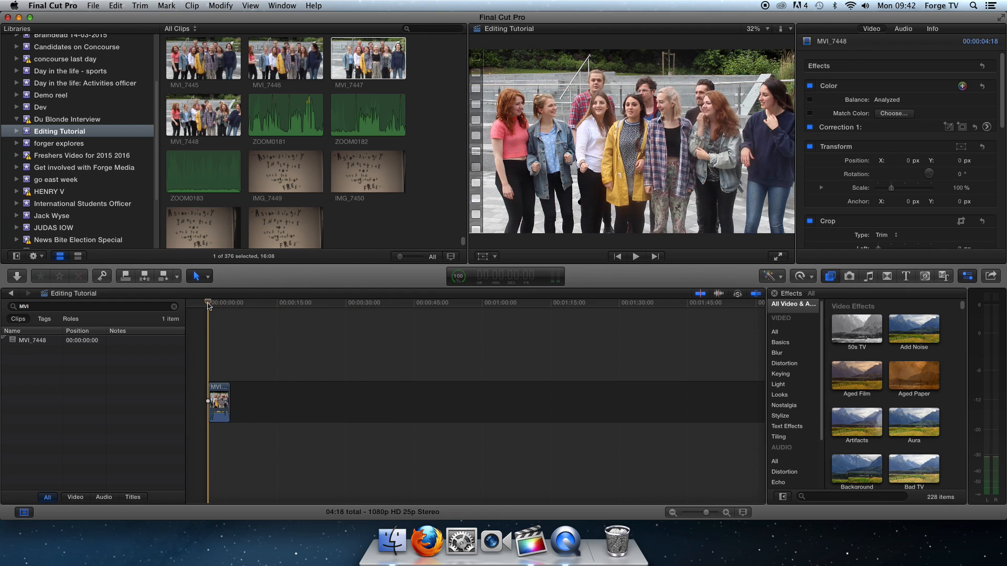
{"action": "key", "text": "space"}
{"action": "left_click", "coordinate": [211, 306]}
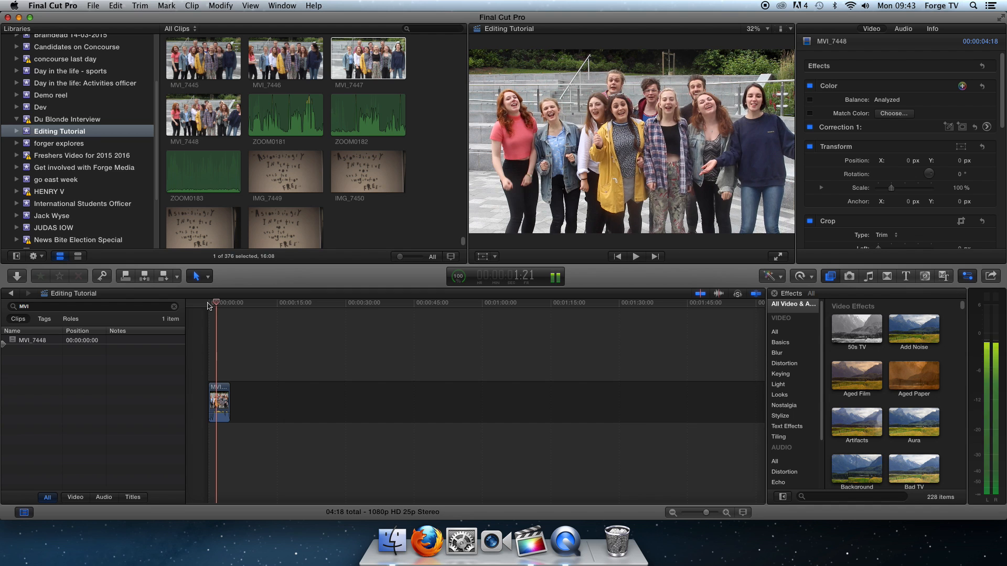
{"action": "left_click", "coordinate": [209, 306]}
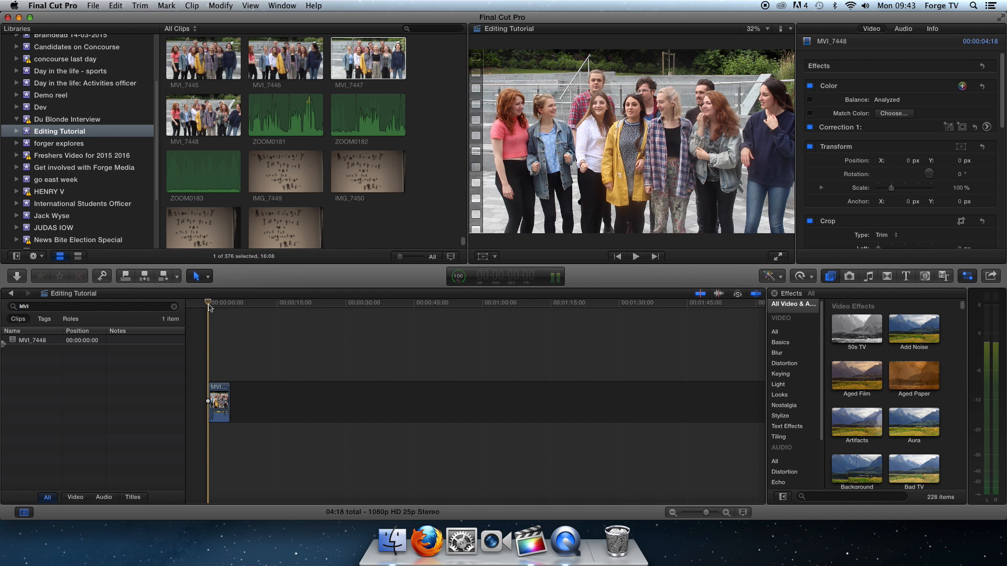
{"action": "key", "text": "space"}
{"action": "key", "text": "space"}
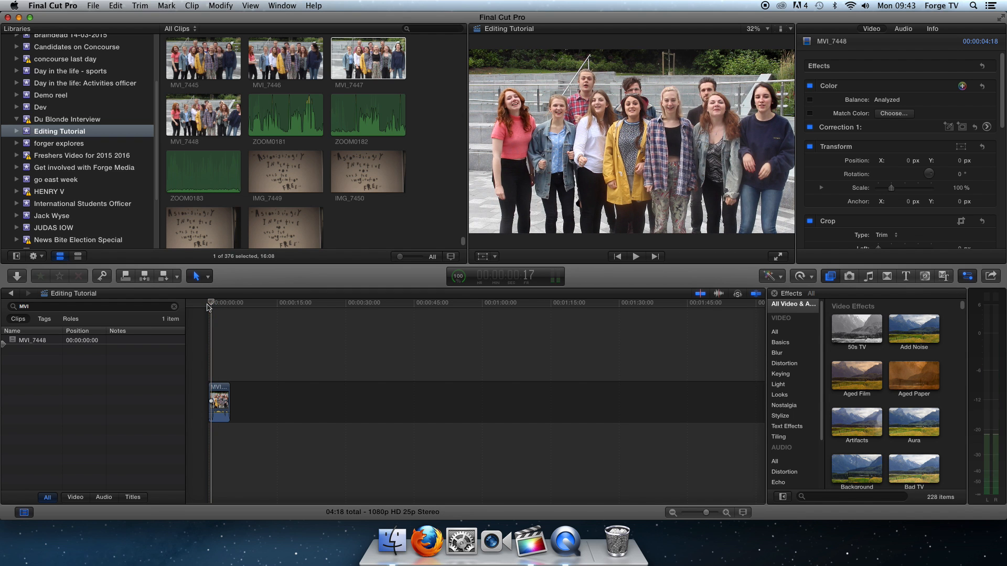
Shift the start of the selected range in MVI_7448 forward to shorten the selection to 03:23
{"action": "left_click", "coordinate": [220, 118]}
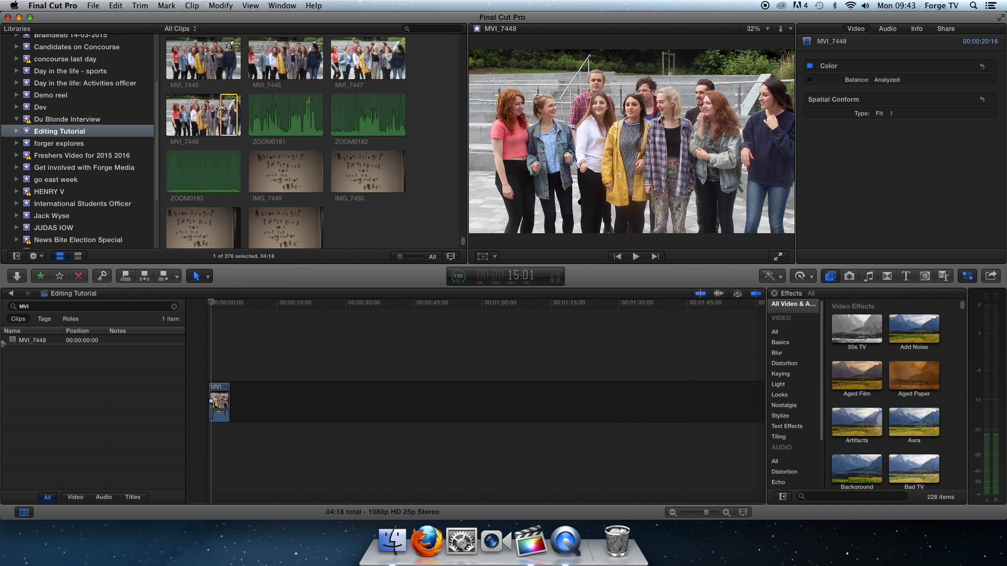
{"action": "left_click_drag", "start_coordinate": [220, 108], "coordinate": [223, 109]}
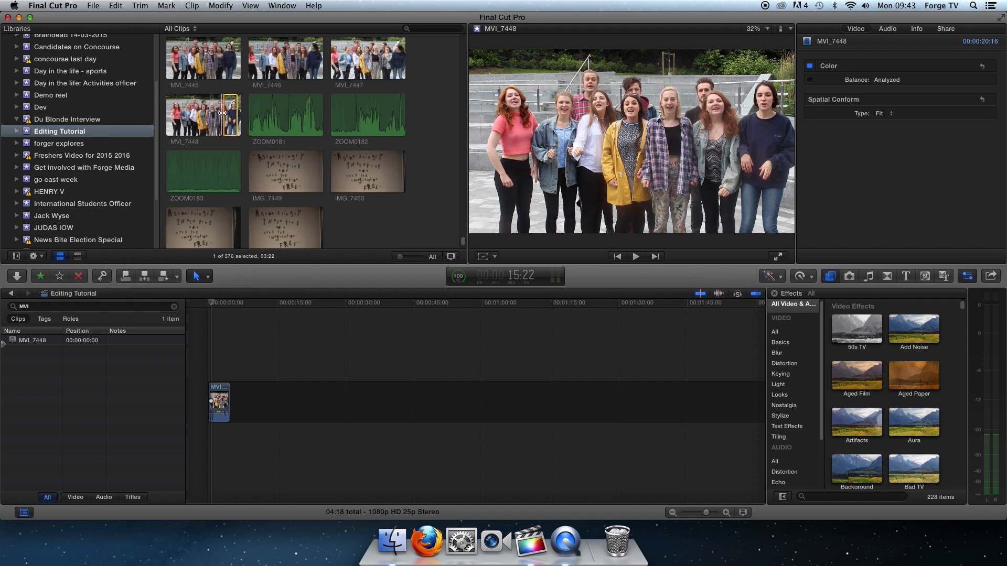
{"action": "left_click_drag", "start_coordinate": [223, 112], "coordinate": [225, 114]}
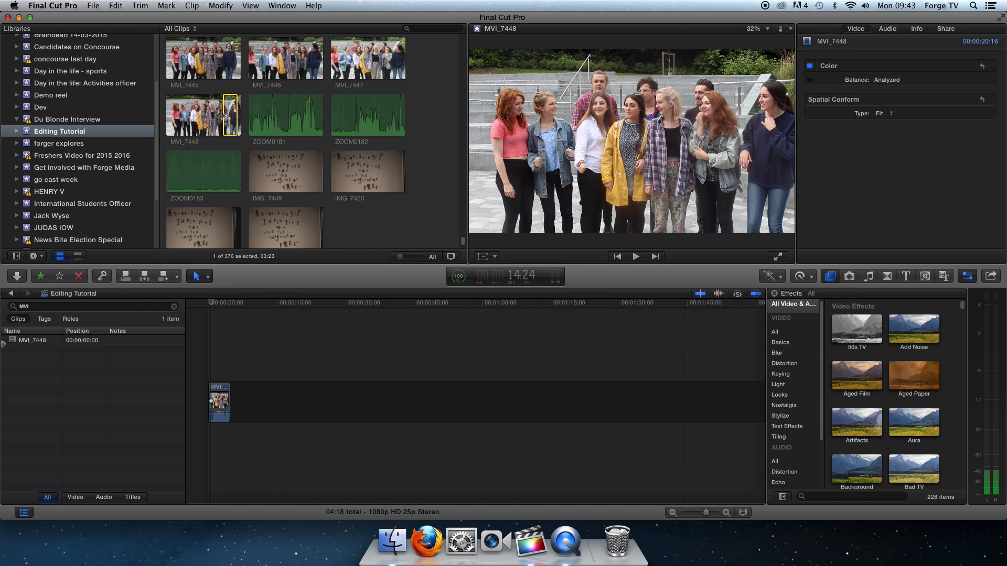
Step through MVI_7448 frame by frame and mark a more precise in point at 16:01
{"action": "key", "text": "Right"}
{"action": "key", "text": "Right"}
{"action": "key", "text": "Right"}
{"action": "key", "text": "Right"}
{"action": "key", "text": "Right"}
{"action": "key", "text": "Right"}
{"action": "key", "text": "Right"}
{"action": "key", "text": "Right"}
{"action": "key", "text": "Right"}
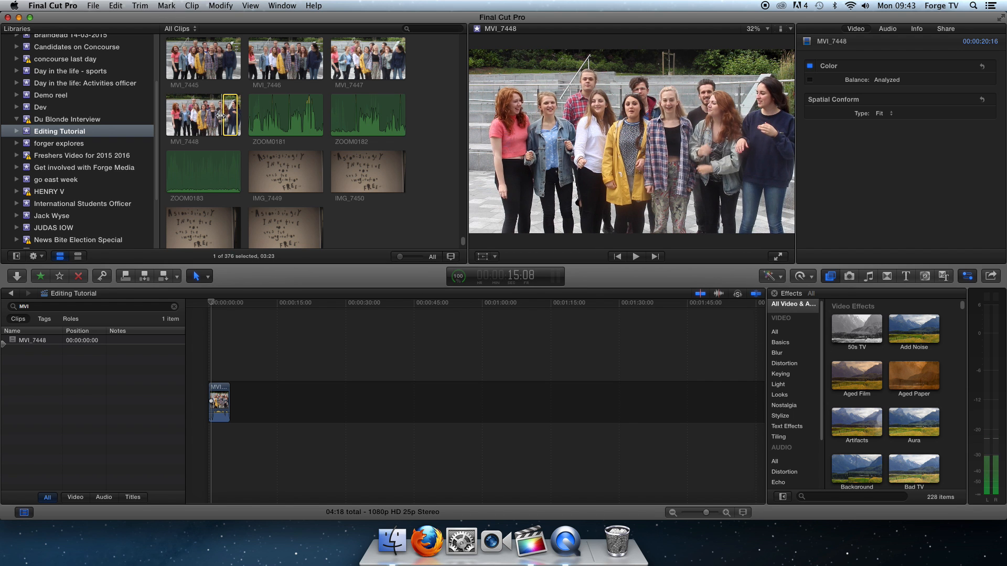
{"action": "key", "text": "Right"}
{"action": "key", "text": "Right"}
{"action": "key", "text": "Right"}
{"action": "key", "text": "Right"}
{"action": "key", "text": "Right"}
{"action": "key", "text": "Right"}
{"action": "key", "text": "Right"}
{"action": "key", "text": "Right"}
{"action": "key", "text": "Right"}
{"action": "key", "text": "Right"}
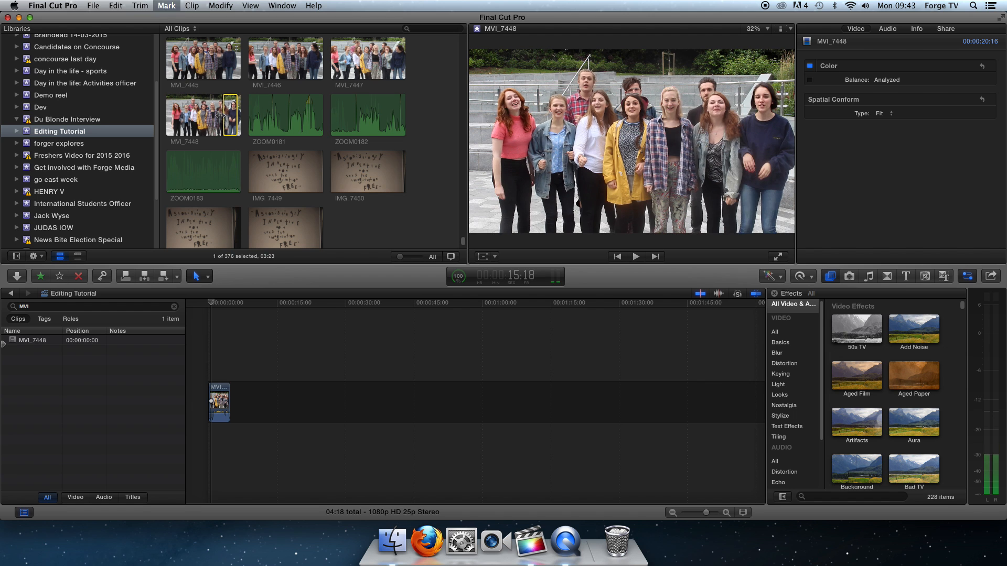
{"action": "key", "text": "Right"}
{"action": "key", "text": "Right"}
{"action": "key", "text": "Right"}
{"action": "key", "text": "Right"}
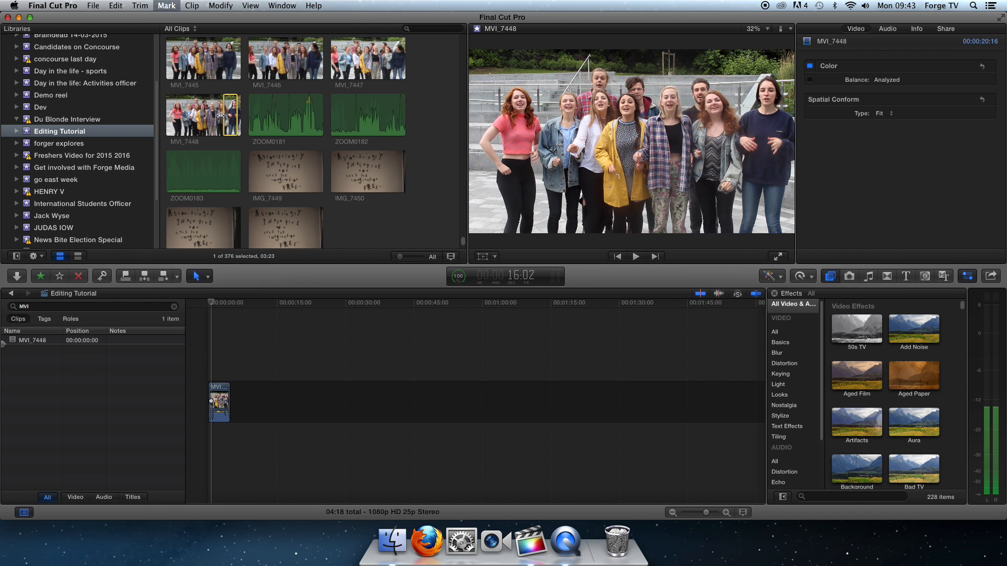
{"action": "key", "text": "Left"}
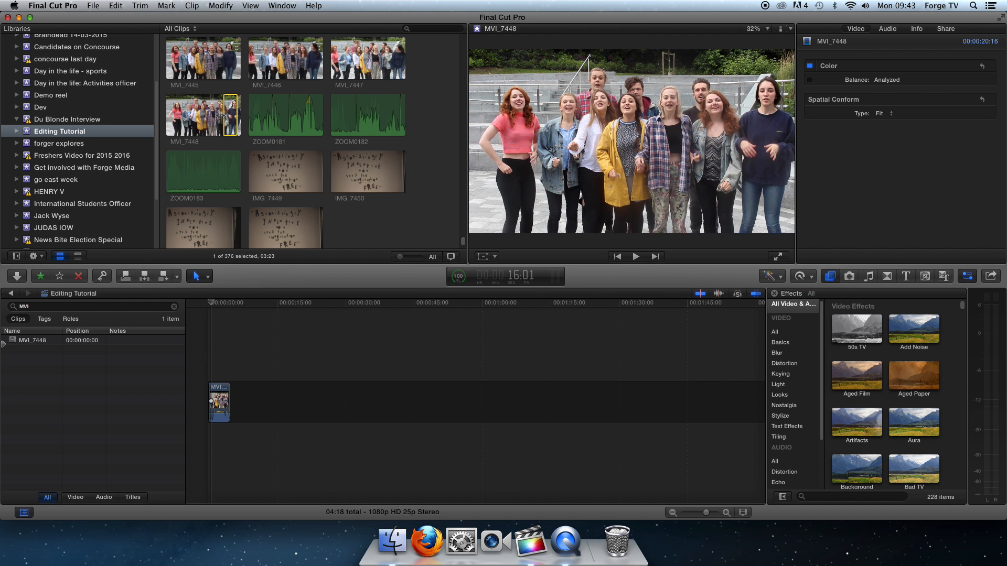
{"action": "key", "text": "Right"}
{"action": "key", "text": "Left"}
{"action": "key", "text": "Right"}
{"action": "key", "text": "Left"}
{"action": "key", "text": "Right"}
{"action": "key", "text": "Left"}
Mark the out point of MVI_7448 at 19:14 and place the selected range after the first clip in the timeline
{"action": "key", "text": "space"}
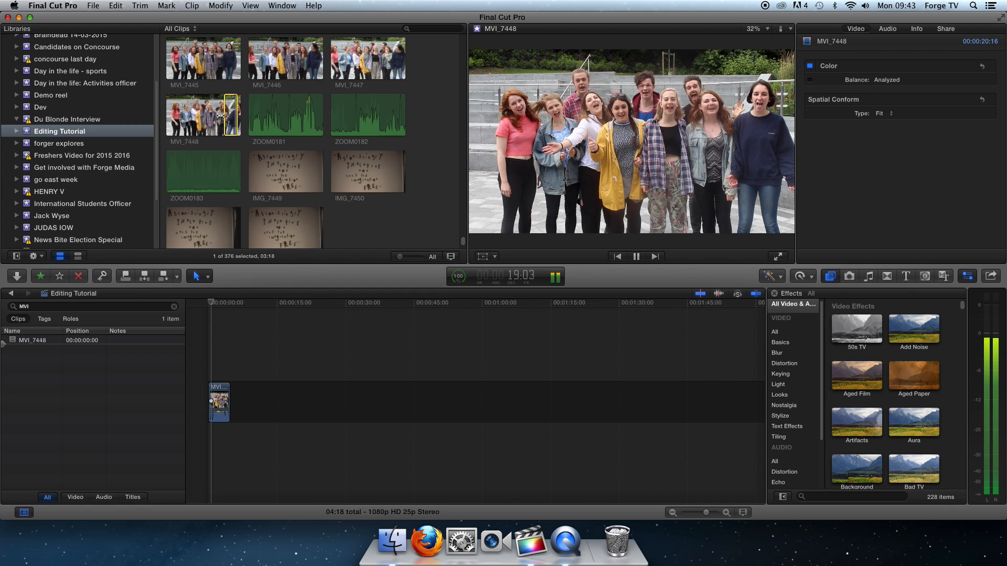
{"action": "key", "text": "space"}
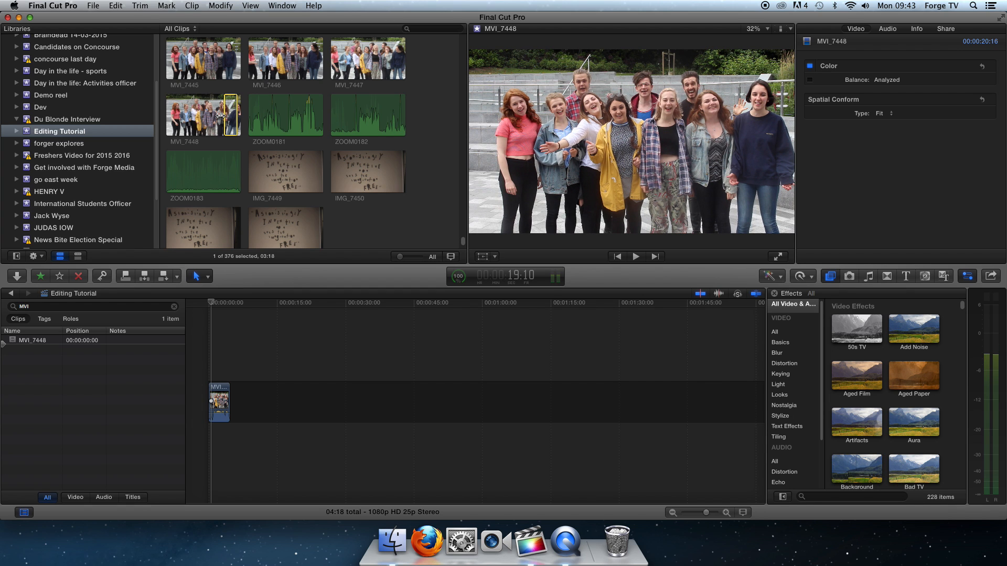
{"action": "key", "text": "Right"}
{"action": "key", "text": "Right"}
{"action": "key", "text": "Right"}
{"action": "key", "text": "Right"}
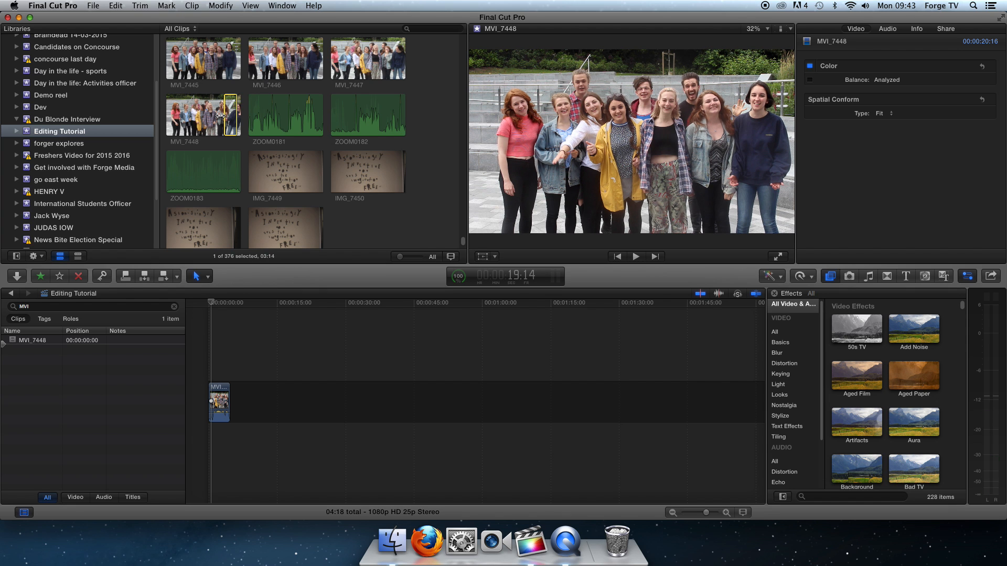
{"action": "key", "text": "shift+i"}
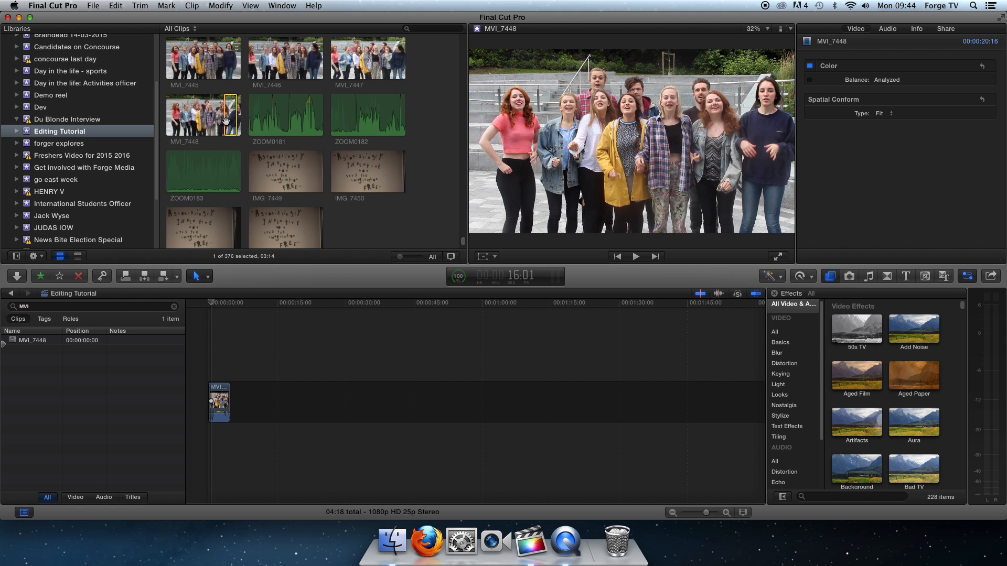
{"action": "left_click_drag", "start_coordinate": [226, 121], "coordinate": [239, 401]}
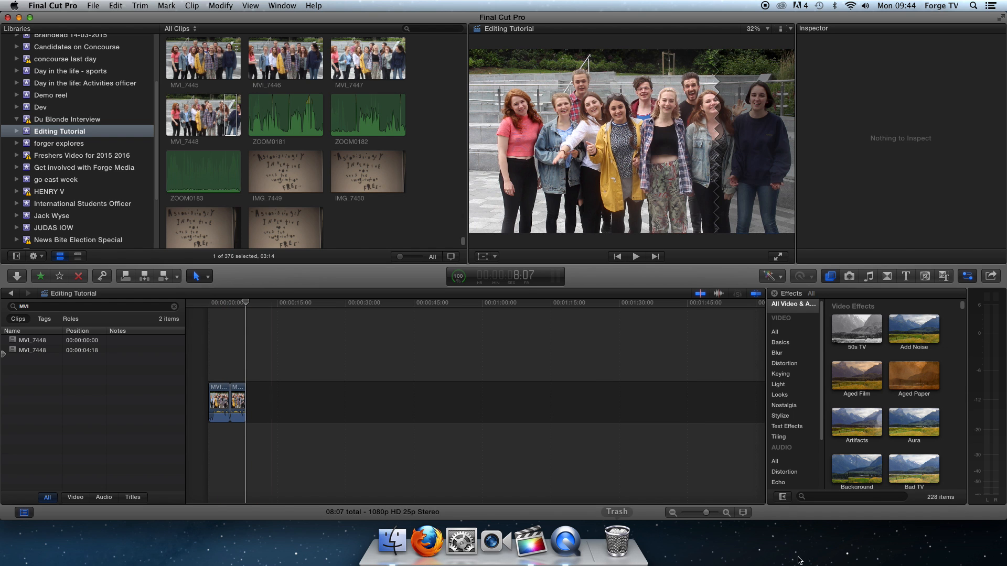
Enlarge the timeline view and play the two MVI_7448 excerpts from the start to compare their trimming
{"action": "left_click_drag", "start_coordinate": [707, 517], "coordinate": [532, 503]}
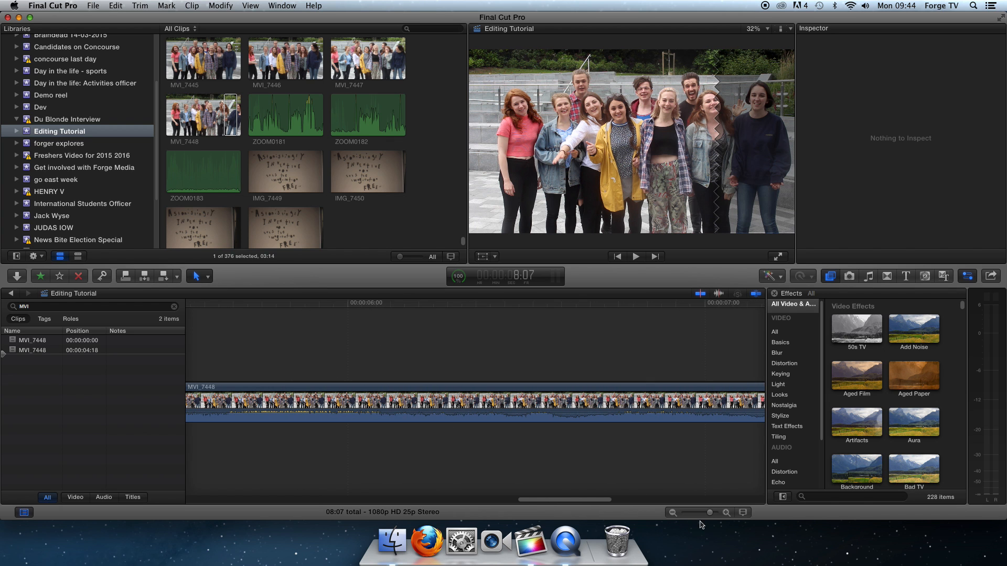
{"action": "left_click_drag", "start_coordinate": [712, 516], "coordinate": [705, 516]}
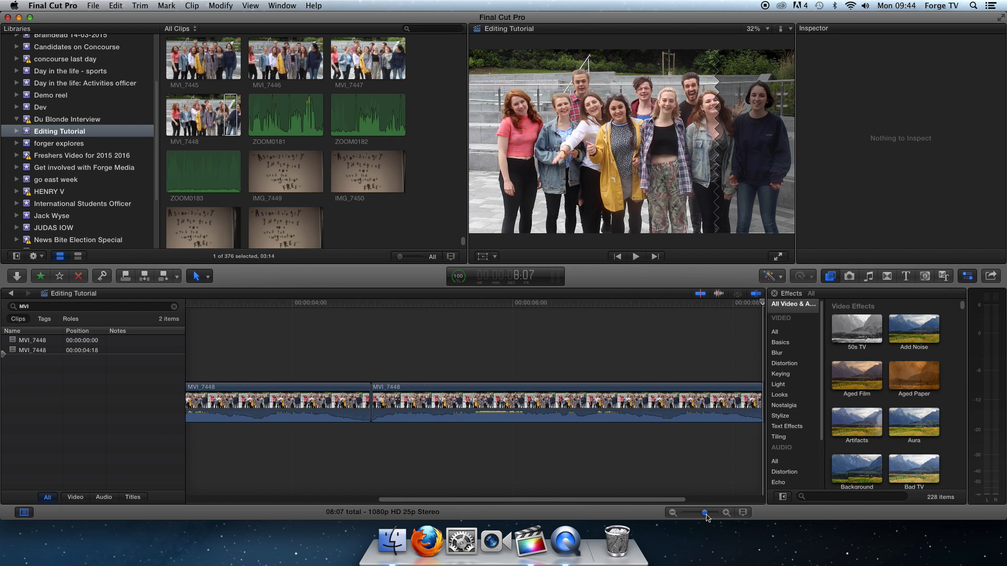
{"action": "left_click_drag", "start_coordinate": [436, 500], "coordinate": [247, 498]}
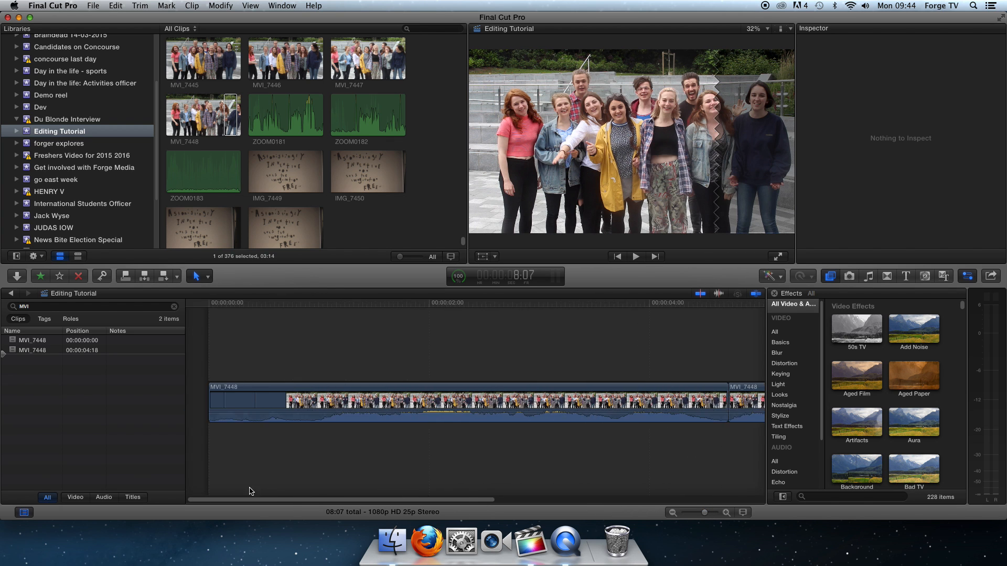
{"action": "left_click", "coordinate": [207, 304]}
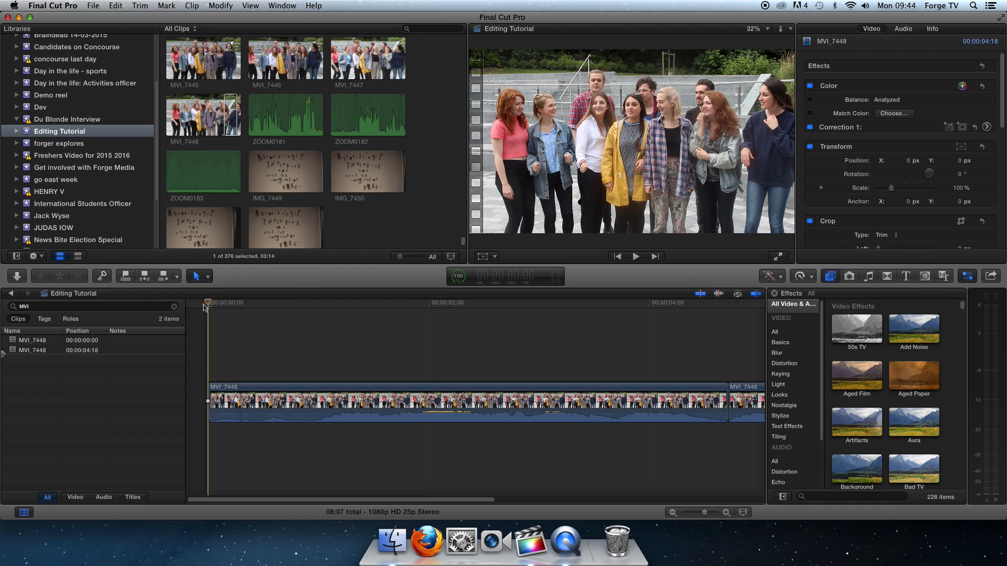
{"action": "key", "text": "space"}
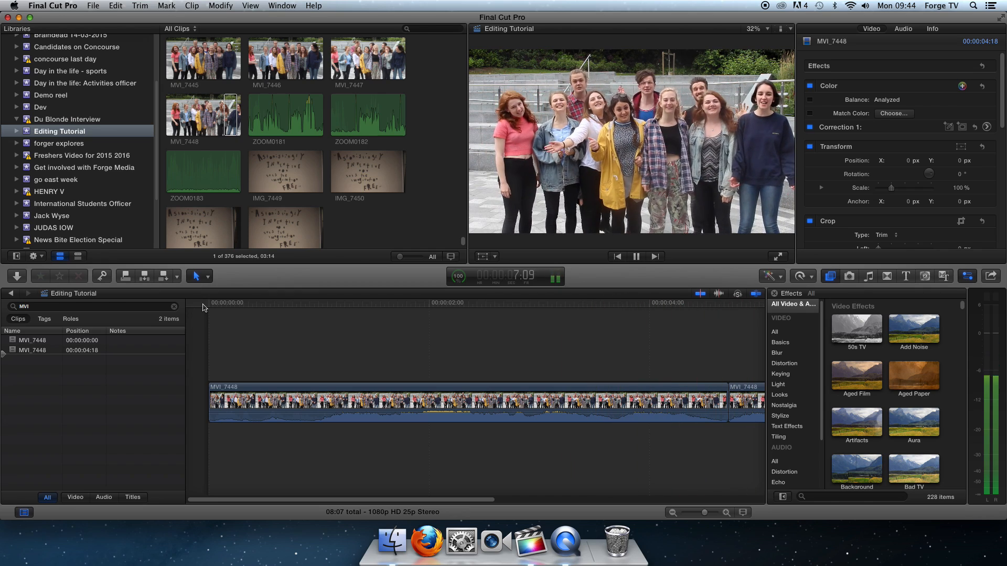
Append the full MVI_7448 clip after the two excerpts at the end of the timeline
{"action": "left_click", "coordinate": [340, 401]}
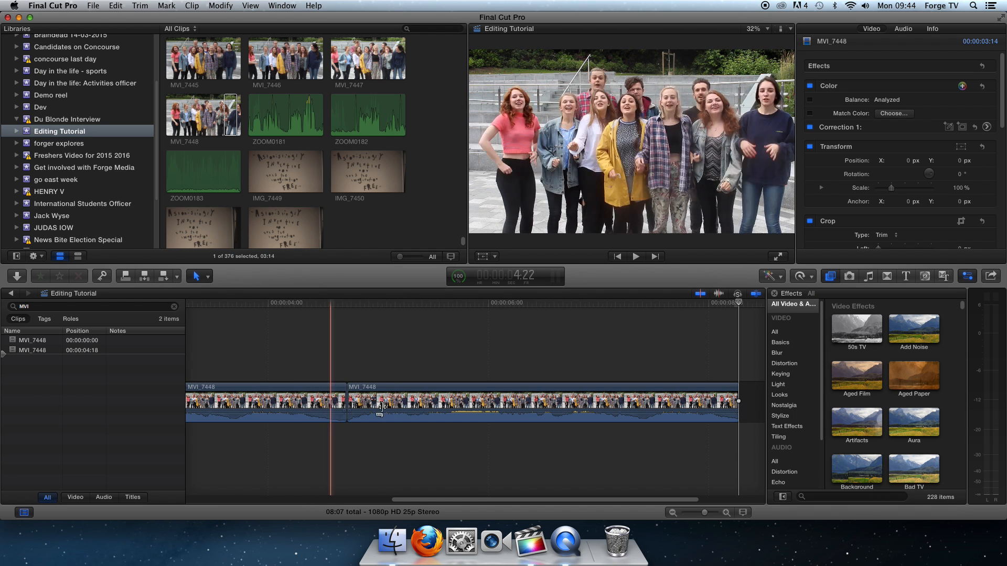
{"action": "left_click", "coordinate": [675, 513]}
{"action": "left_click", "coordinate": [674, 514]}
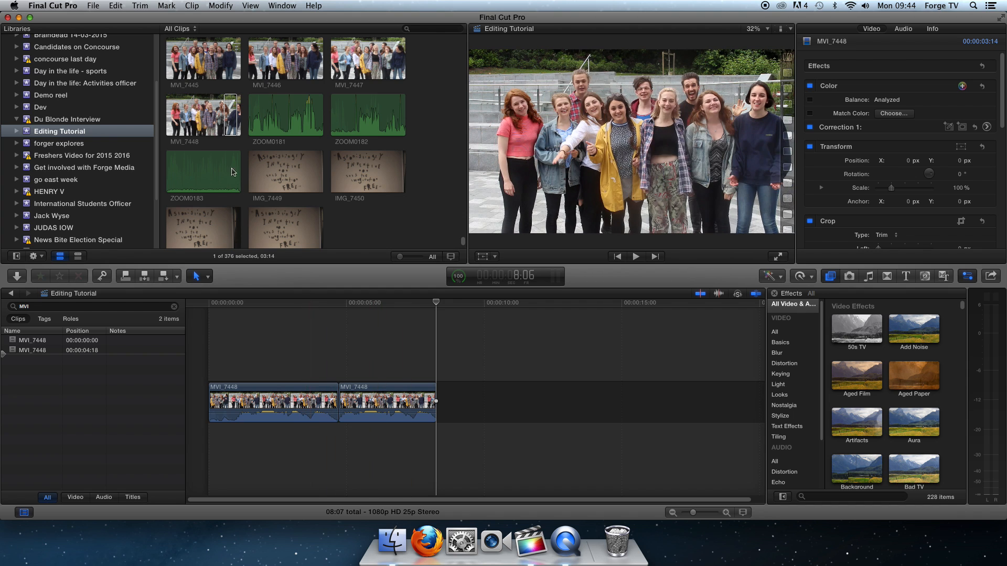
{"action": "left_click", "coordinate": [225, 121]}
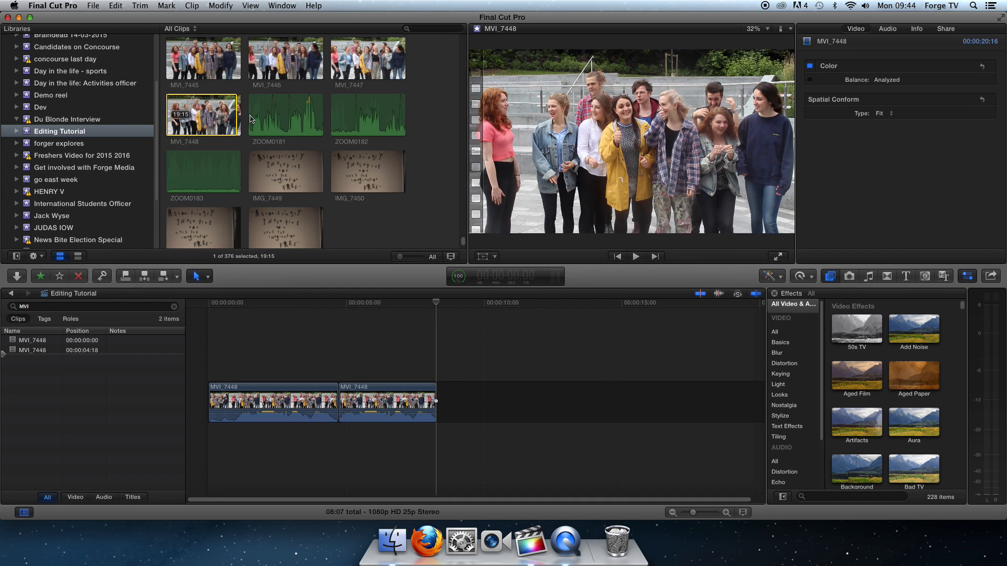
{"action": "left_click_drag", "start_coordinate": [237, 117], "coordinate": [451, 407]}
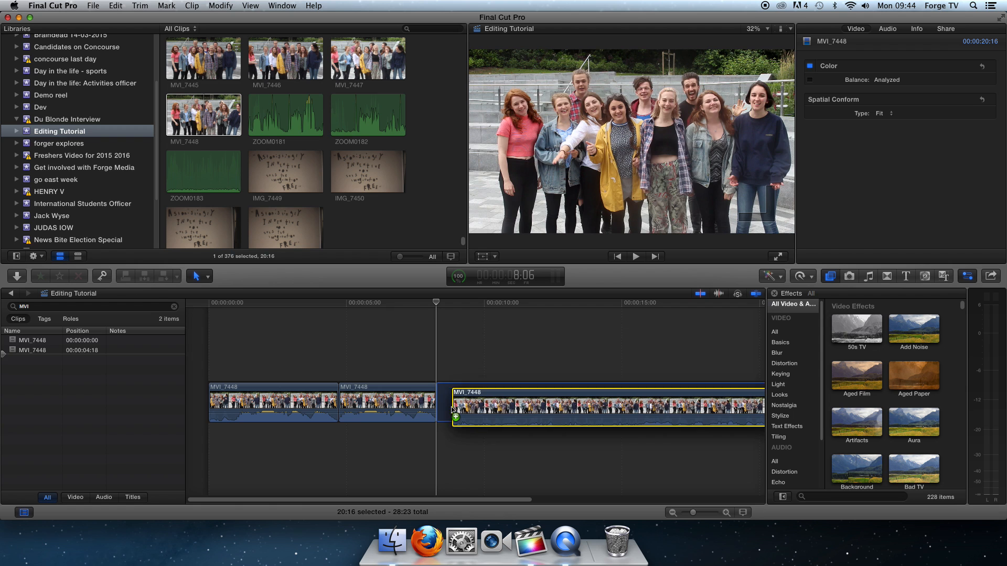
Park the playhead at 24:08 over the appended MVI_7448 clip and activate the Blade tool
{"action": "left_click_drag", "start_coordinate": [472, 500], "coordinate": [660, 500]}
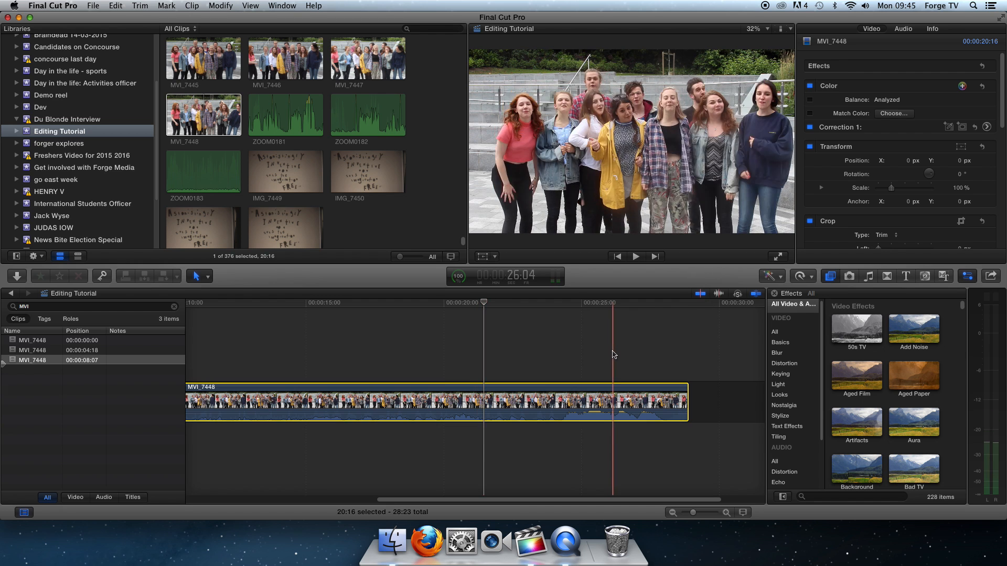
{"action": "left_click", "coordinate": [562, 357]}
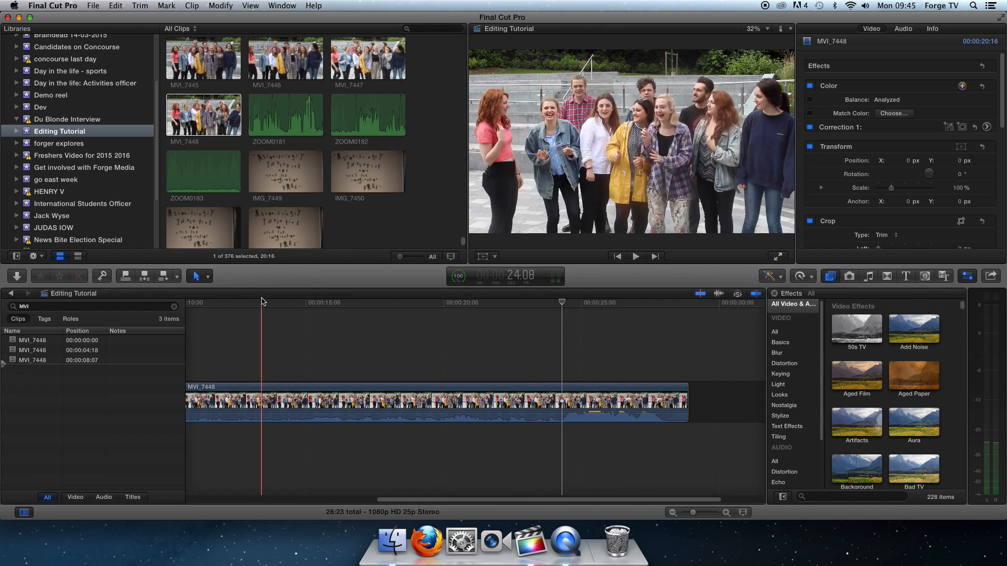
{"action": "left_click", "coordinate": [207, 277]}
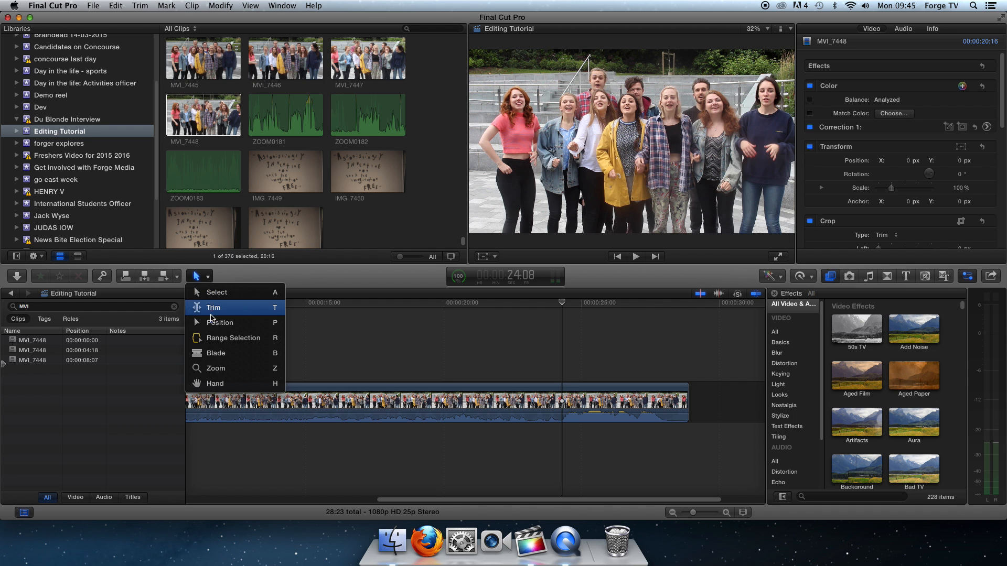
{"action": "left_click", "coordinate": [209, 354]}
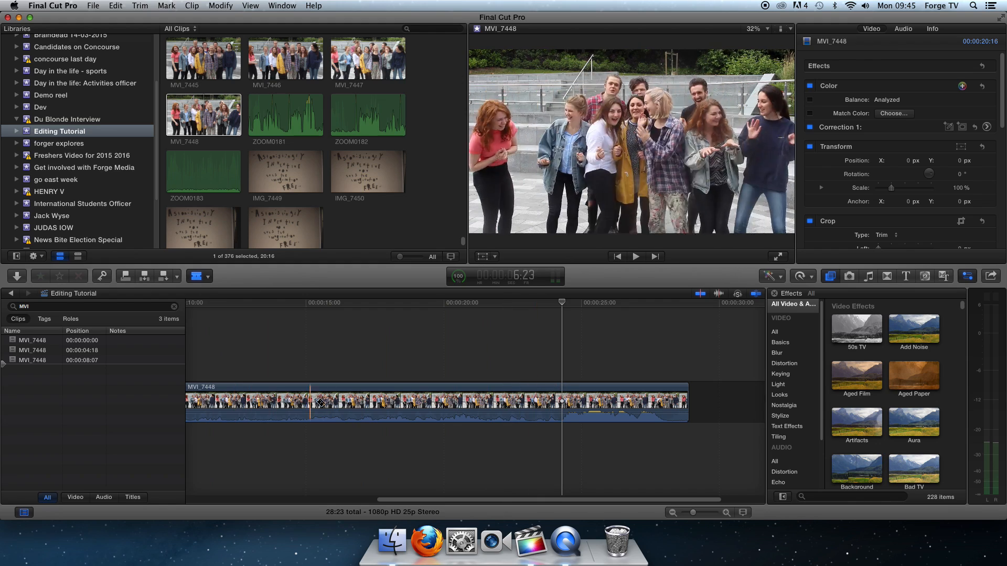
Try out the Blade tool by cutting the appended MVI_7448 clip at several points
{"action": "left_click", "coordinate": [247, 408]}
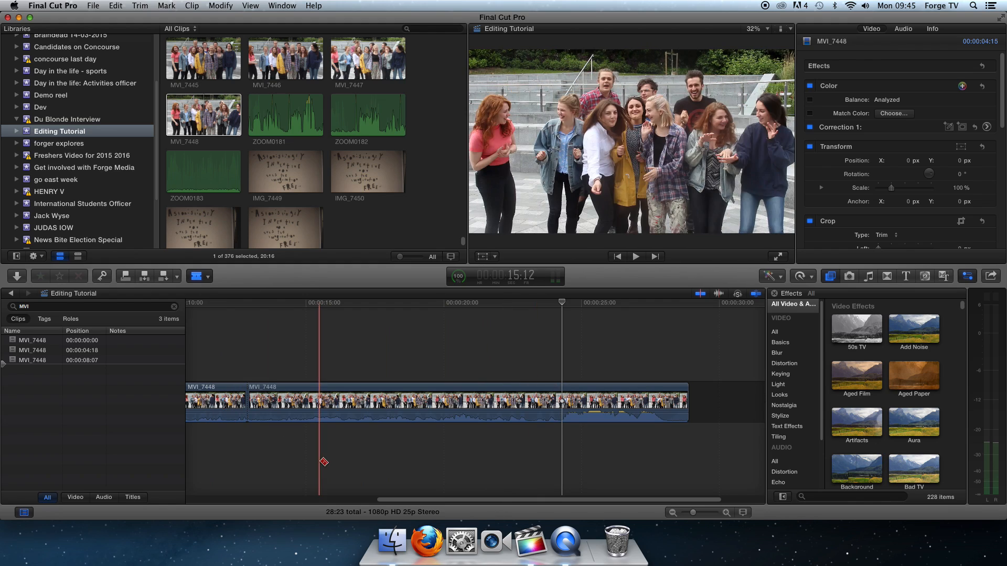
{"action": "left_click", "coordinate": [349, 404]}
{"action": "left_click", "coordinate": [435, 411]}
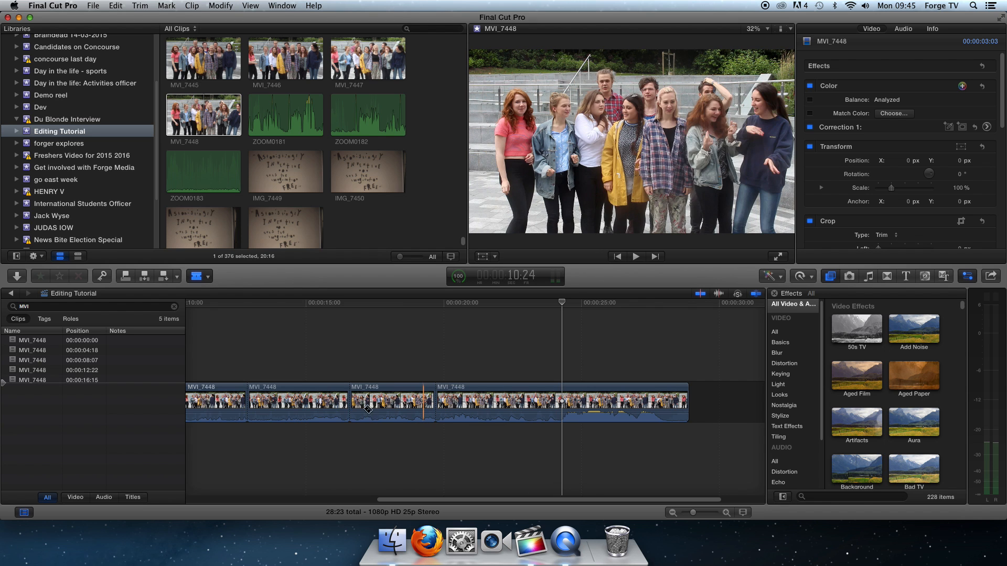
{"action": "left_click", "coordinate": [311, 400]}
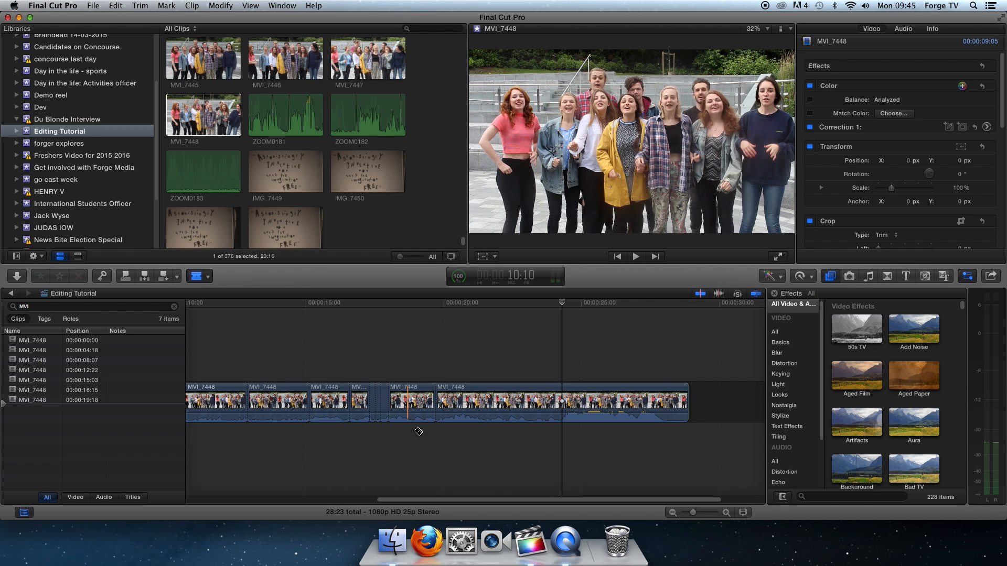
Undo all the trial cuts in the appended MVI_7448 clip
{"action": "left_click", "coordinate": [399, 480]}
{"action": "key", "text": "super+z"}
{"action": "key", "text": "super+z"}
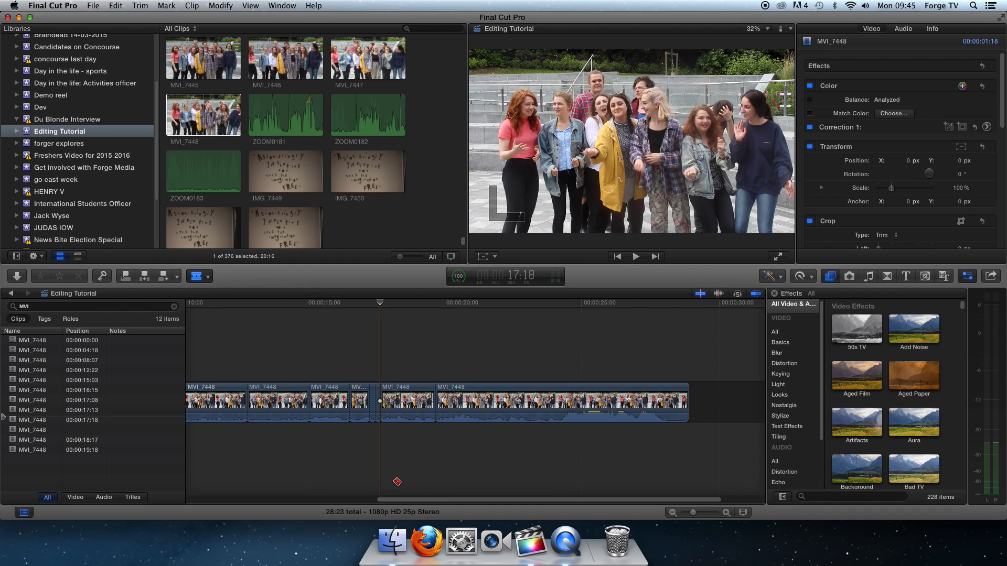
{"action": "key", "text": "super+z"}
{"action": "key", "text": "super+z"}
{"action": "key", "text": "super+z"}
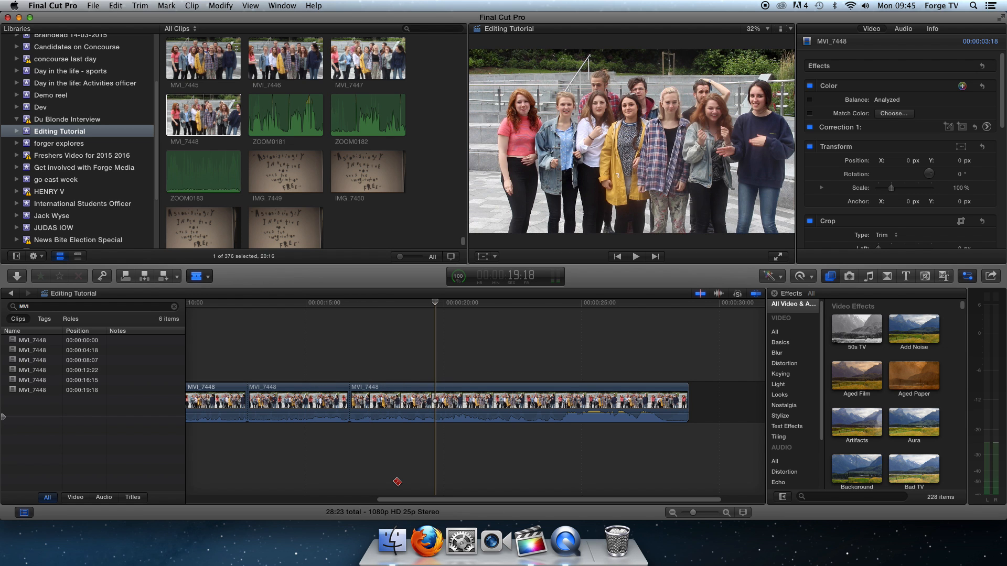
{"action": "key", "text": "super+z"}
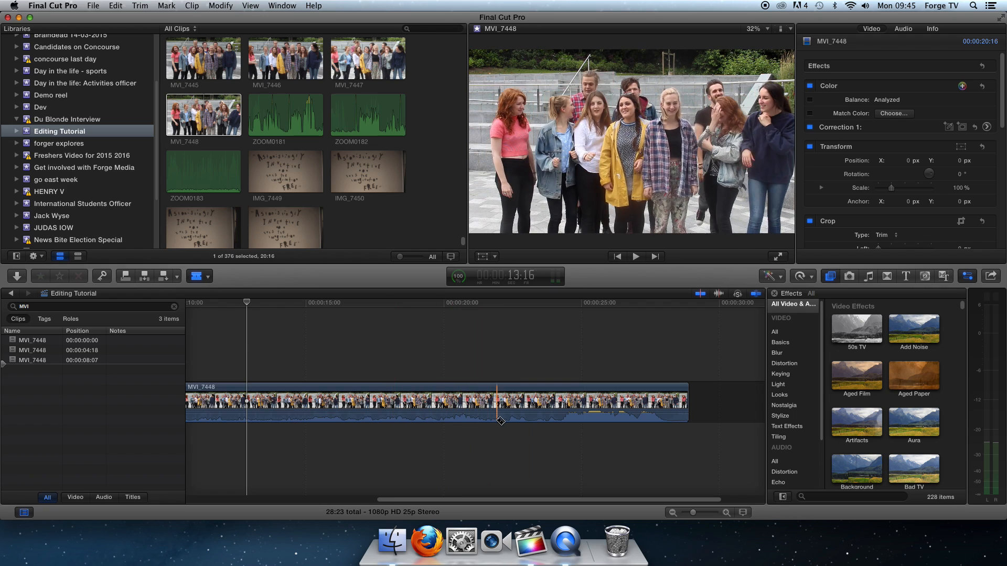
Blade the appended MVI_7448 clip at 24:05 and return to the Select tool
{"action": "left_click", "coordinate": [563, 417]}
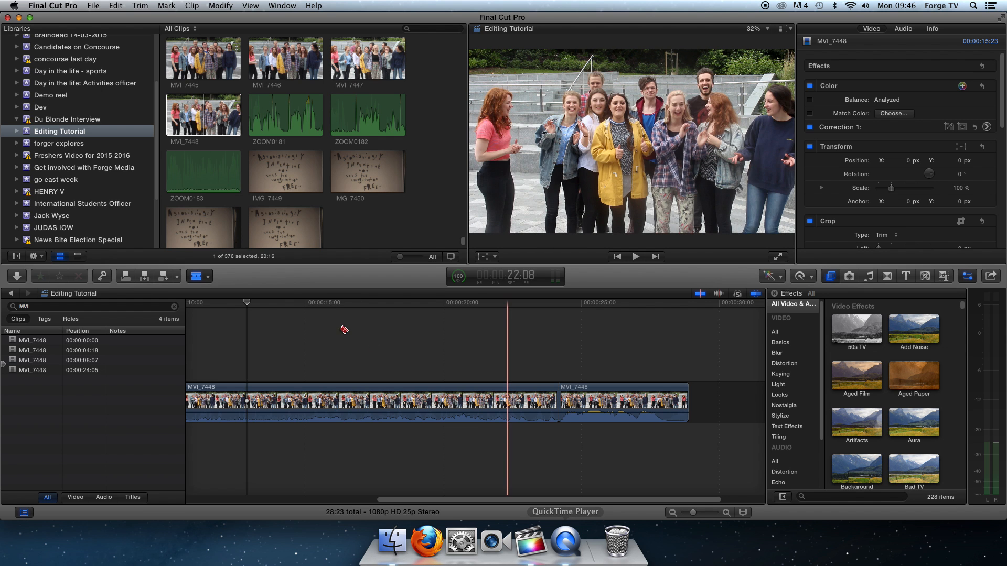
{"action": "left_click", "coordinate": [205, 276]}
{"action": "left_click", "coordinate": [214, 295]}
{"action": "left_click", "coordinate": [207, 276]}
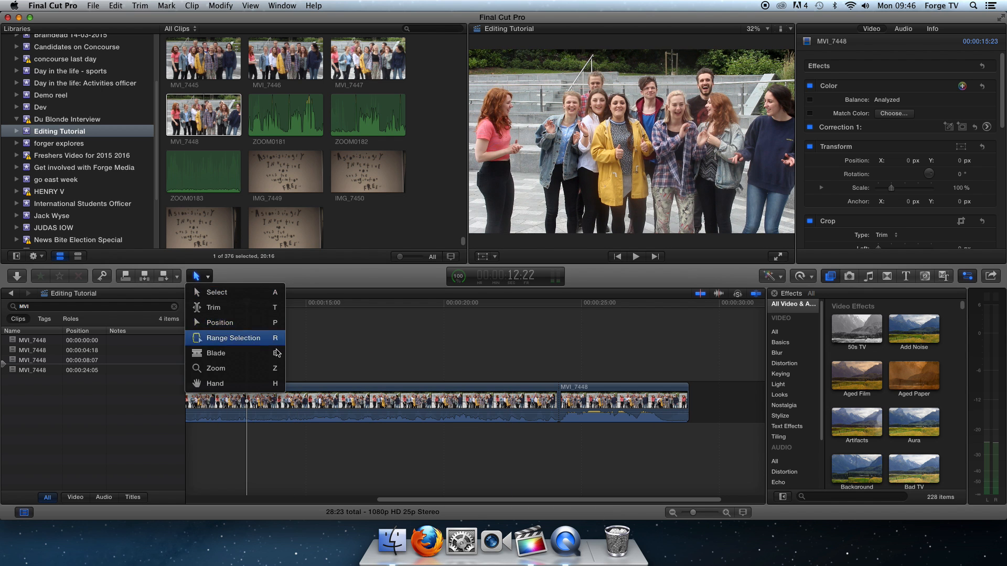
{"action": "left_click", "coordinate": [277, 296]}
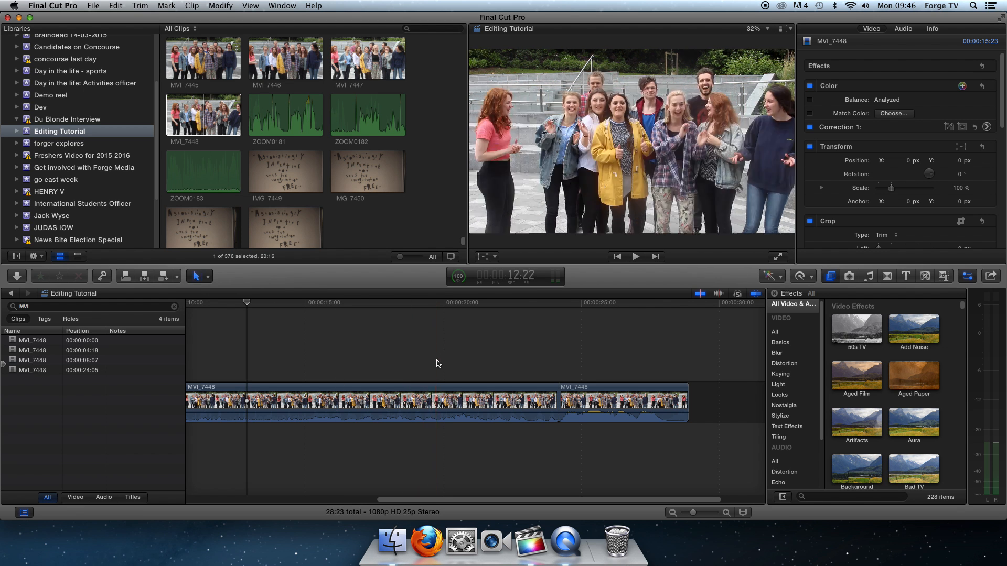
Try deleting the long section before the 24:05 cut, first closing the space and then leaving a gap, undoing each deletion
{"action": "left_click", "coordinate": [492, 391]}
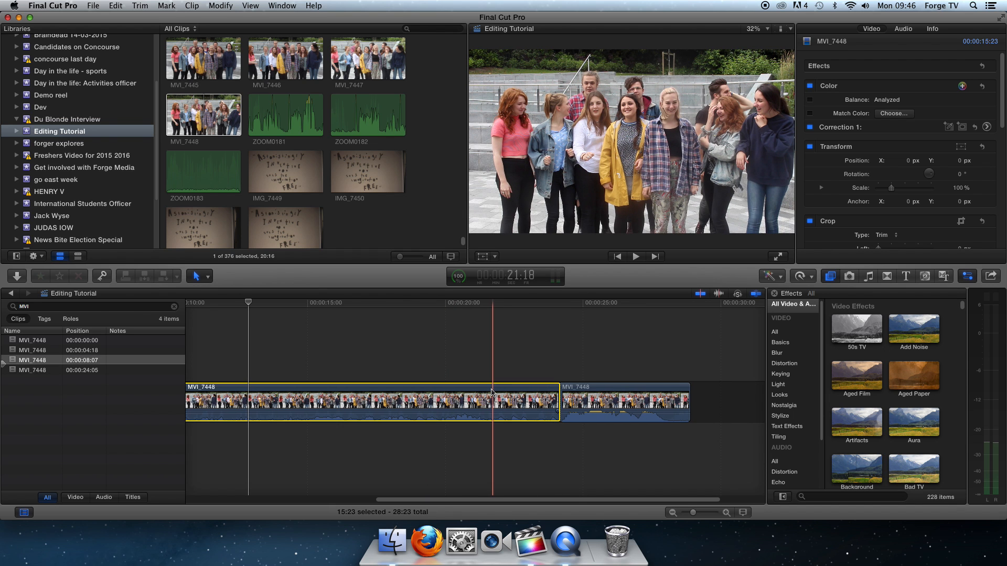
{"action": "key", "text": "Delete"}
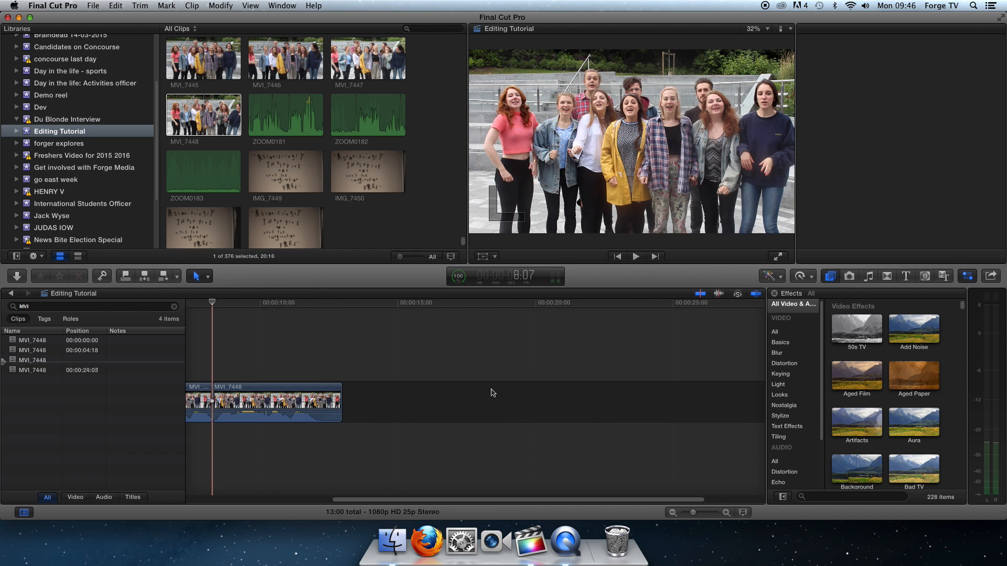
{"action": "key", "text": "super+z"}
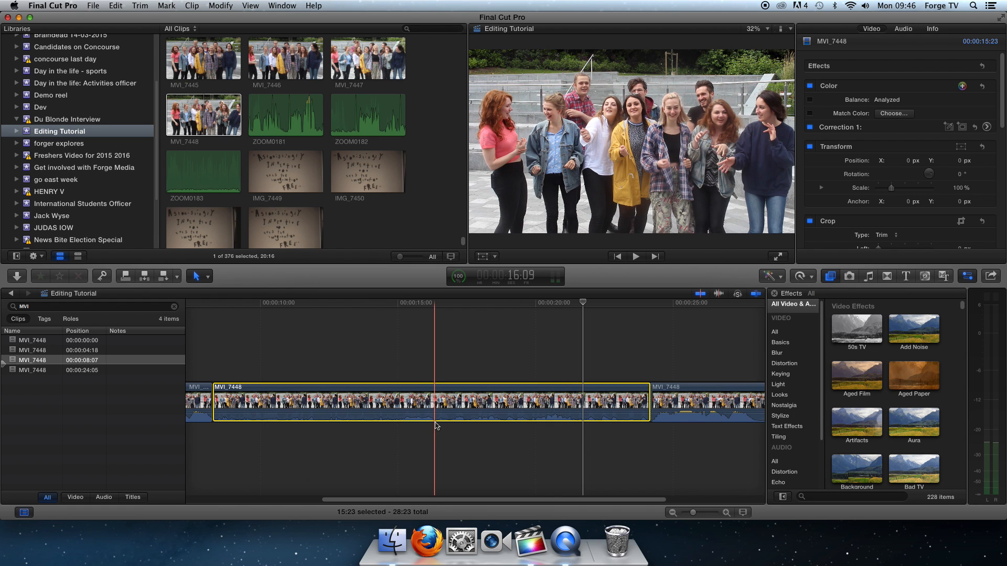
{"action": "key", "text": "shift+Delete"}
{"action": "left_click", "coordinate": [337, 419]}
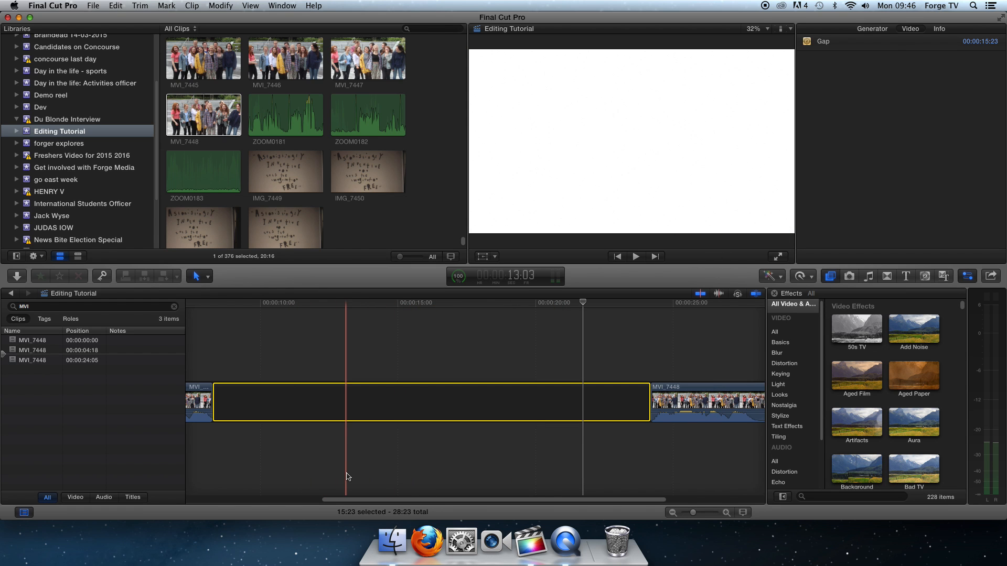
{"action": "key", "text": "super+z"}
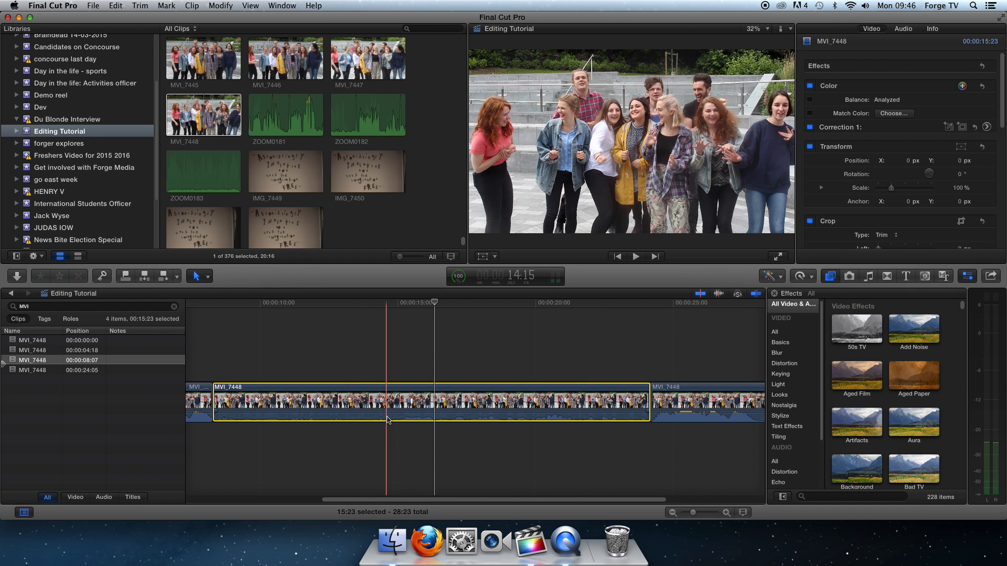
Delete the long section before the 24:05 cut and the two earlier MVI_7448 excerpts, keeping only the final section
{"action": "key", "text": "Delete"}
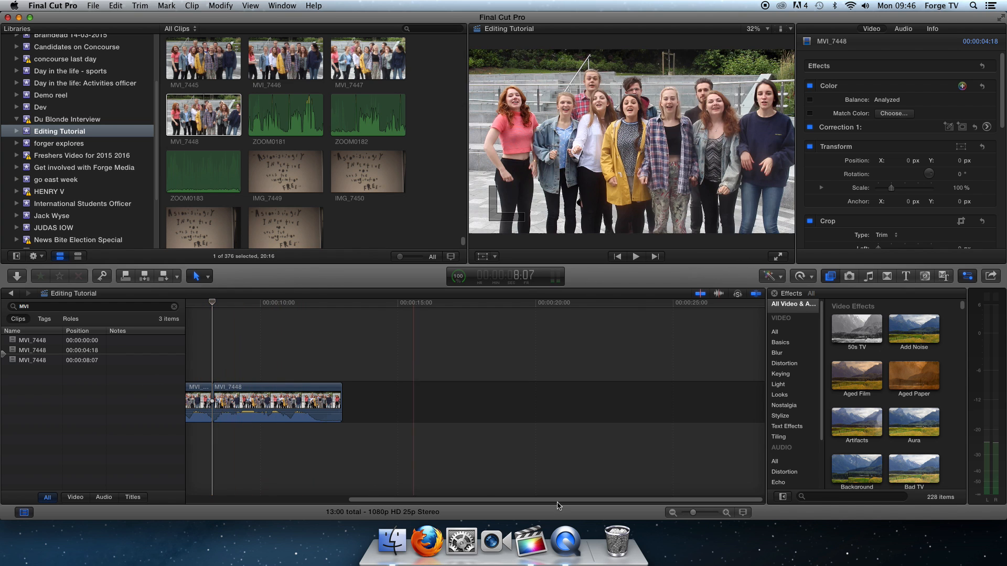
{"action": "left_click_drag", "start_coordinate": [561, 501], "coordinate": [451, 501]}
{"action": "left_click_drag", "start_coordinate": [303, 446], "coordinate": [124, 394]}
{"action": "key", "text": "Delete"}
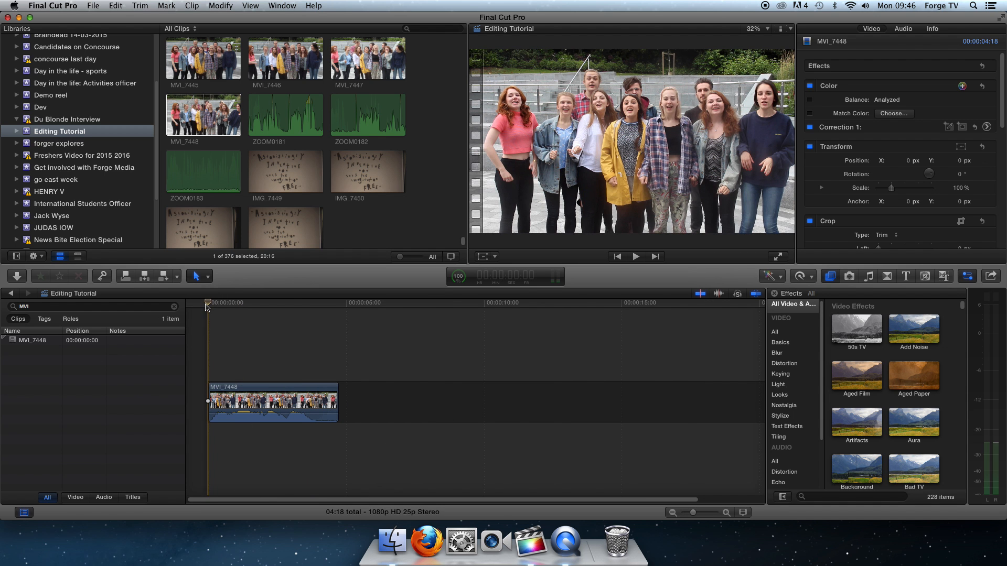
Play the remaining clip from the start, stop where the excerpt should end and blade it at 3:16
{"action": "key", "text": "space"}
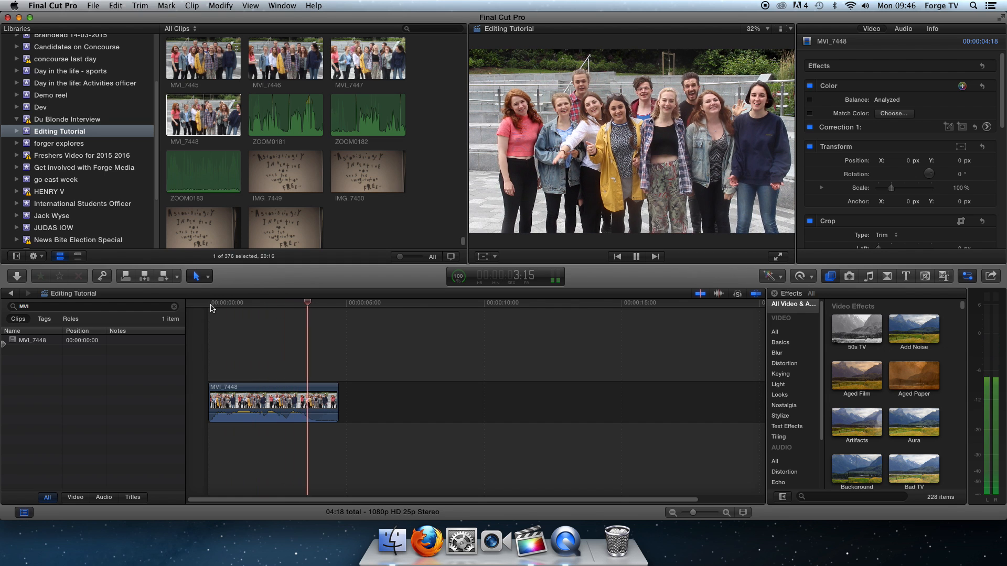
{"action": "key", "text": "space"}
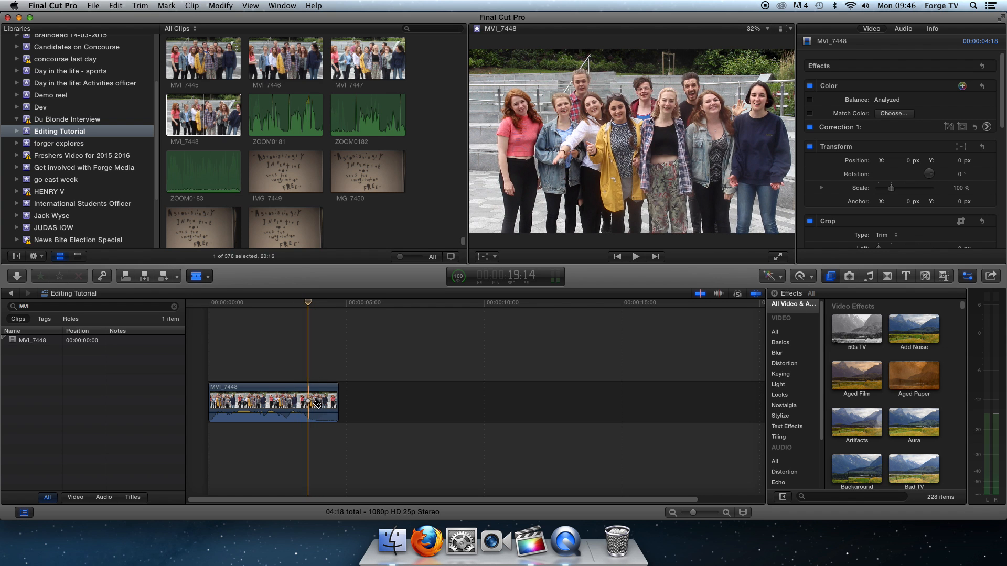
{"action": "key", "text": "super+b"}
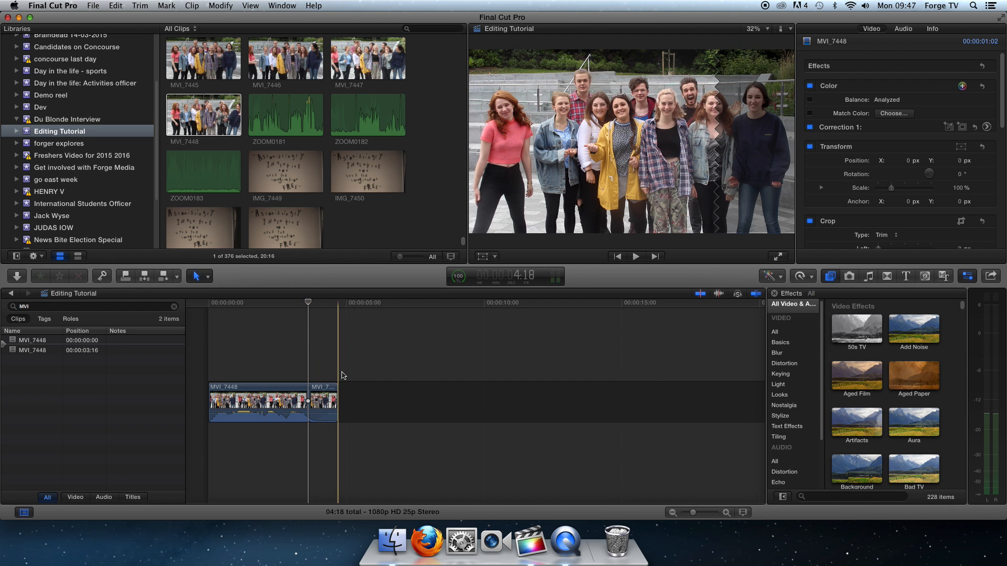
Delete the short section after the 3:16 cut and play the shortened clip from the start
{"action": "key", "text": "Delete"}
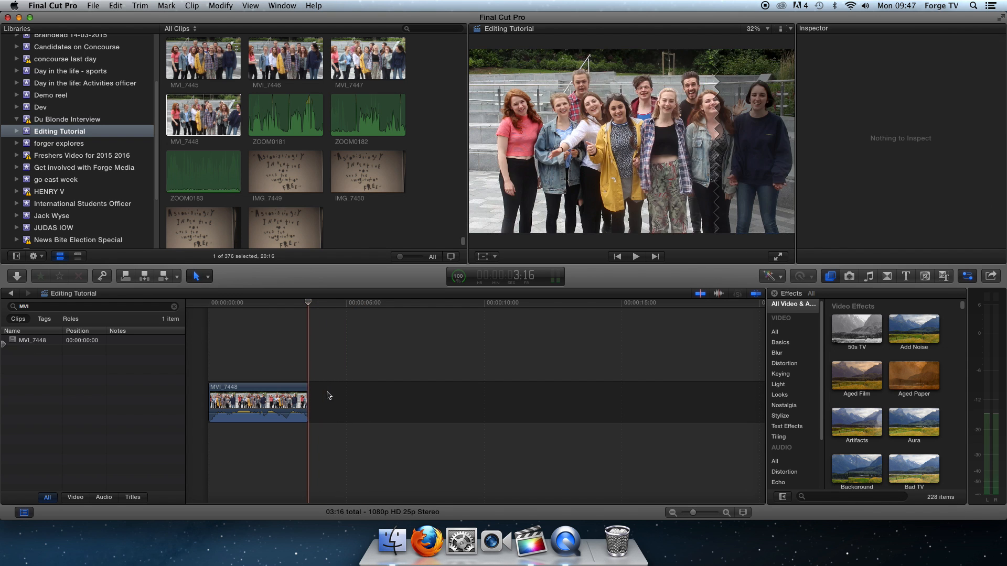
{"action": "key", "text": "Home"}
{"action": "key", "text": "space"}
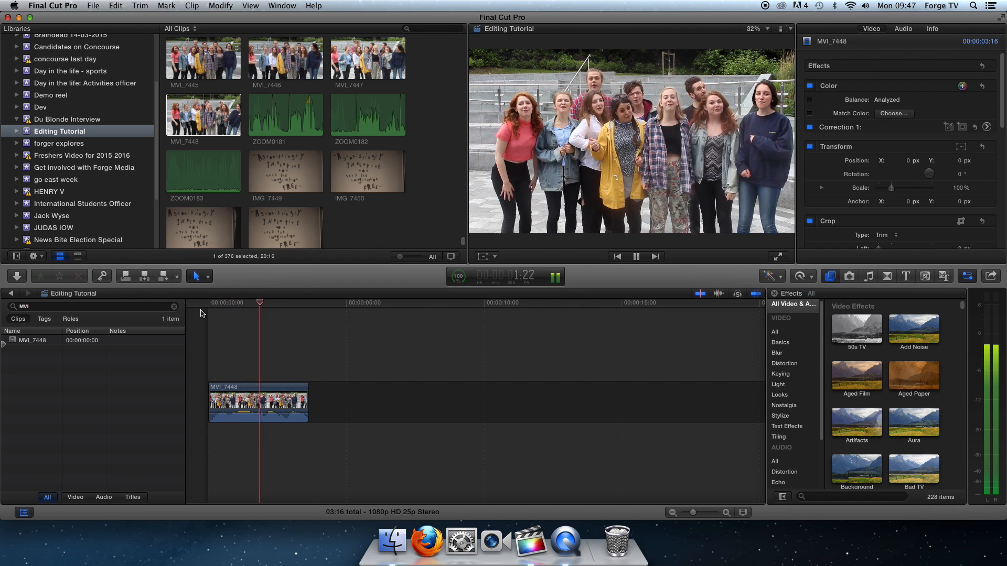